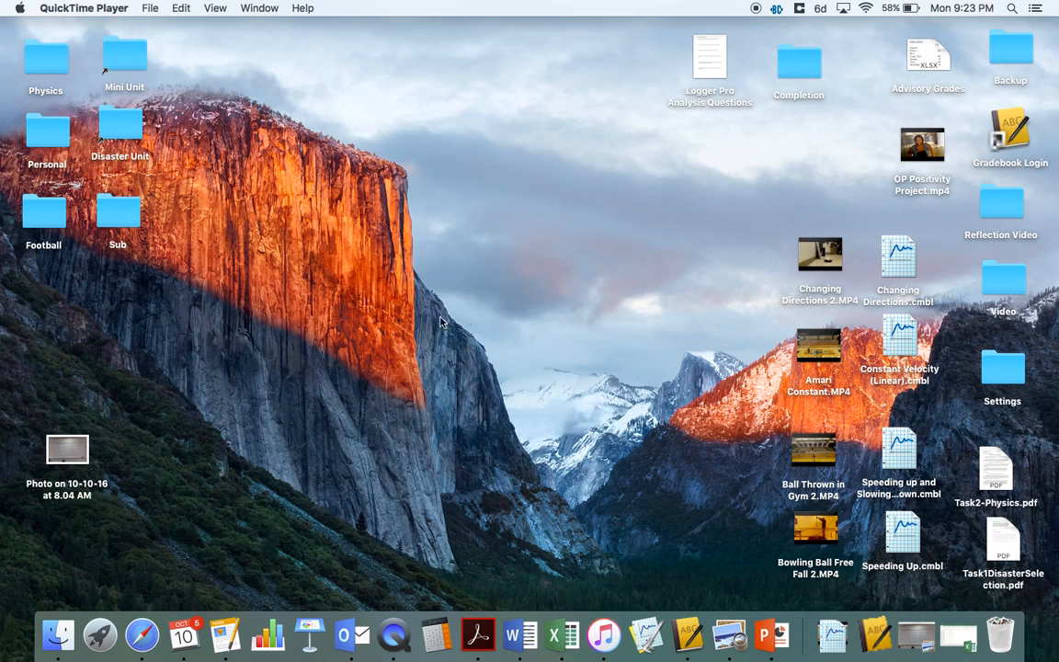
Open the Constant Velocity (Linear).cmbl file from the desktop in Logger Pro
click(904, 338)
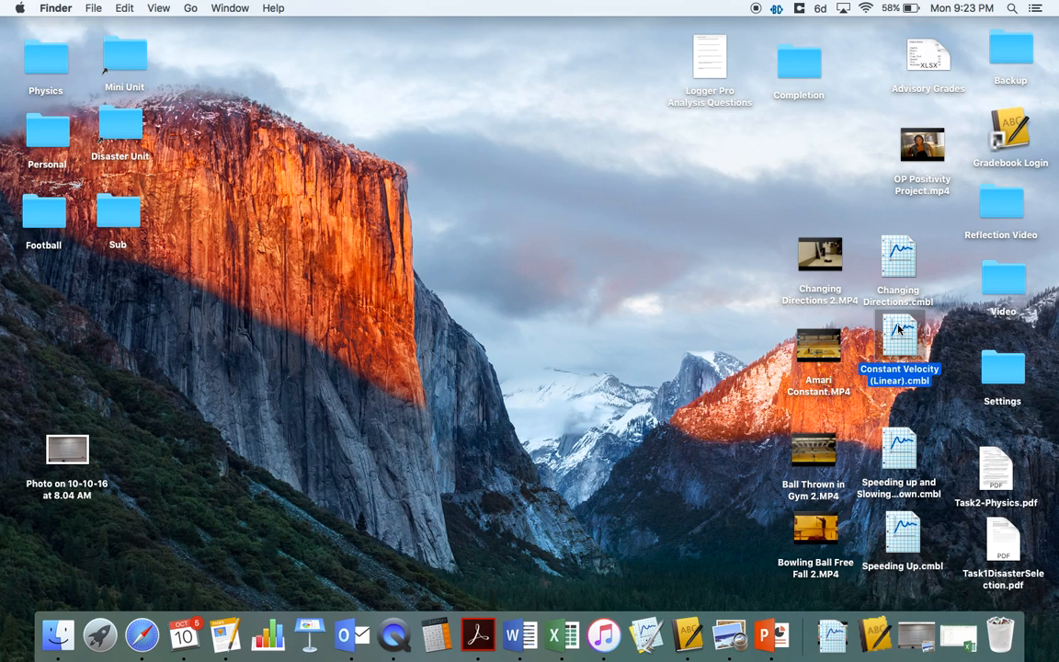
double_click(900, 329)
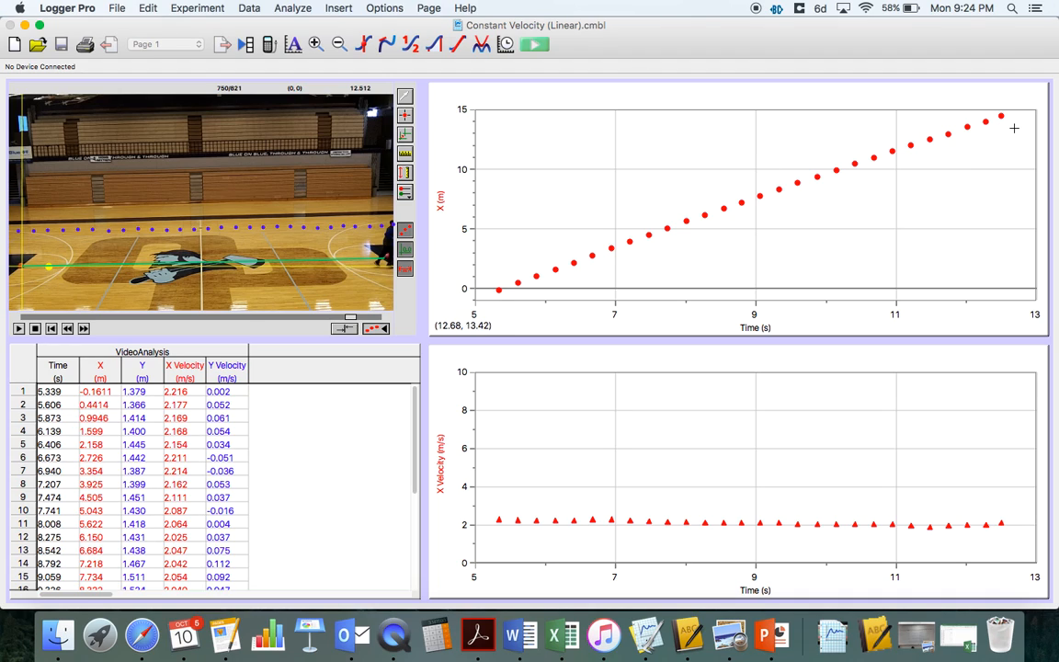
Strike through the last data point on the X position graph and undo the strike-through
drag(1014, 133, 991, 134)
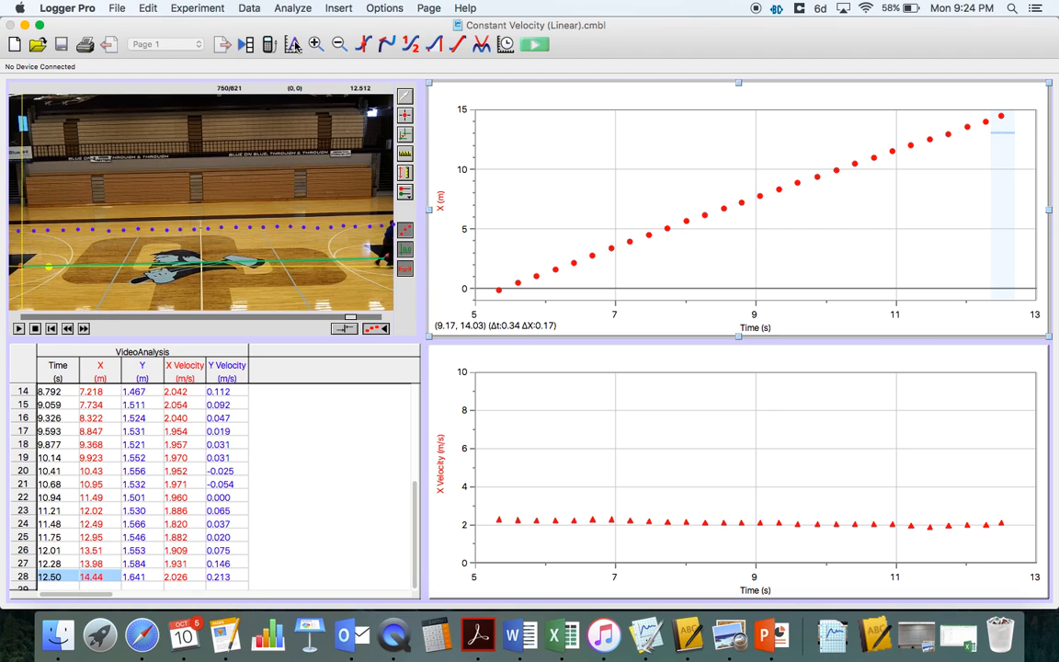
click(145, 11)
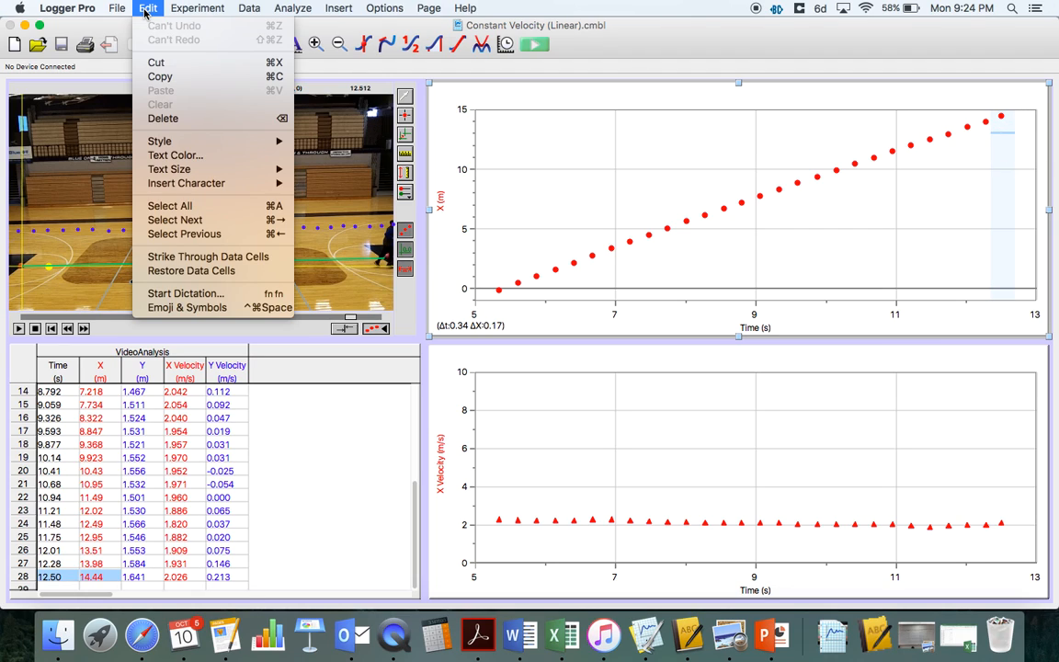
click(199, 259)
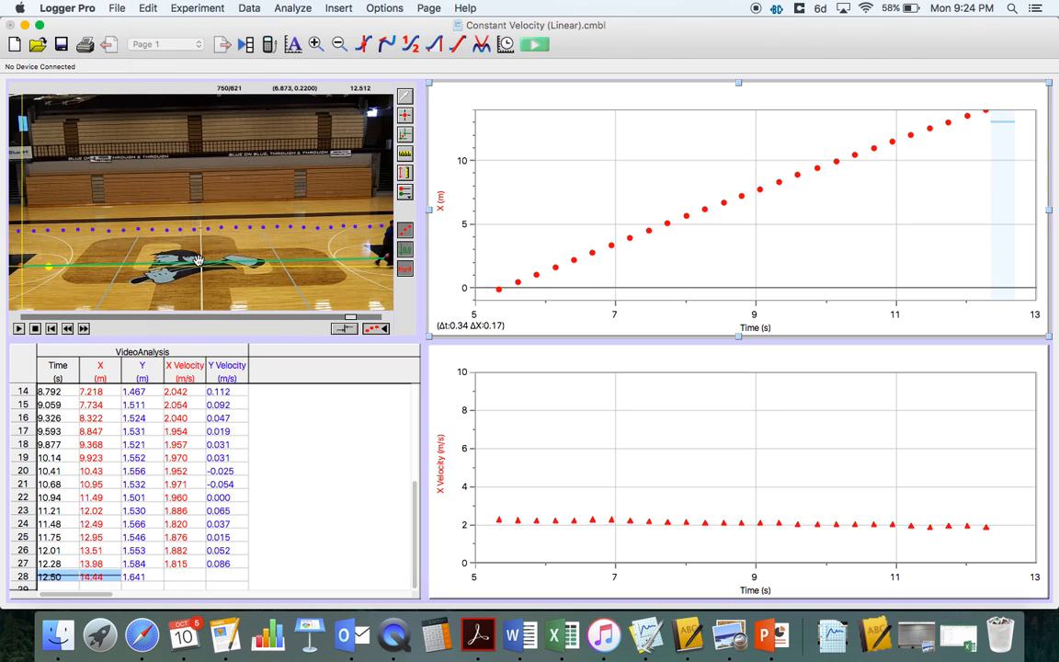
key(super+z)
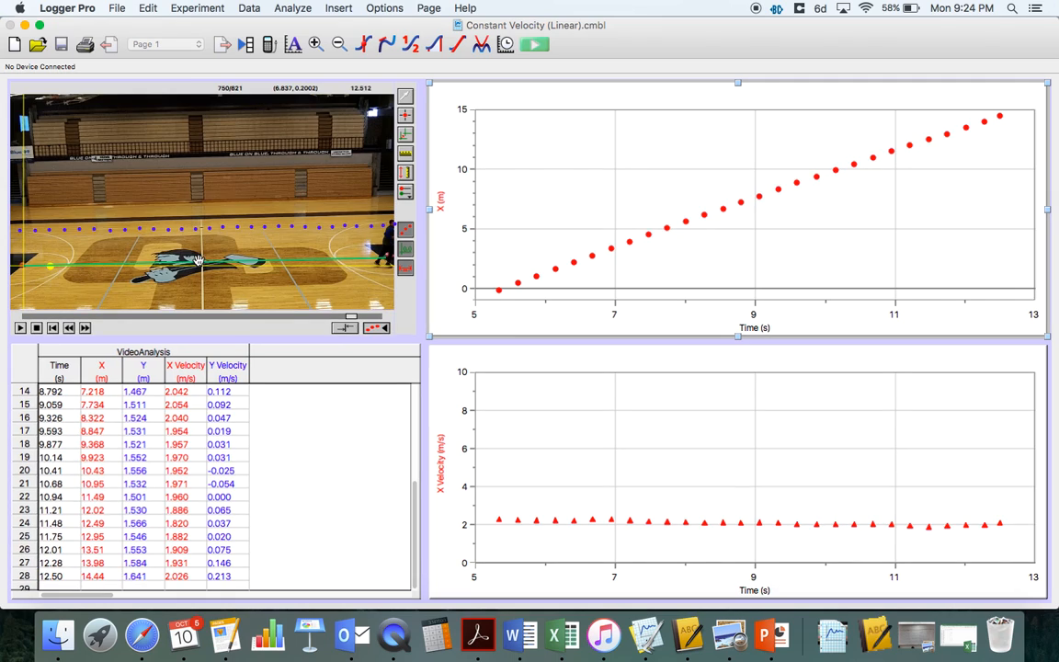
click(140, 8)
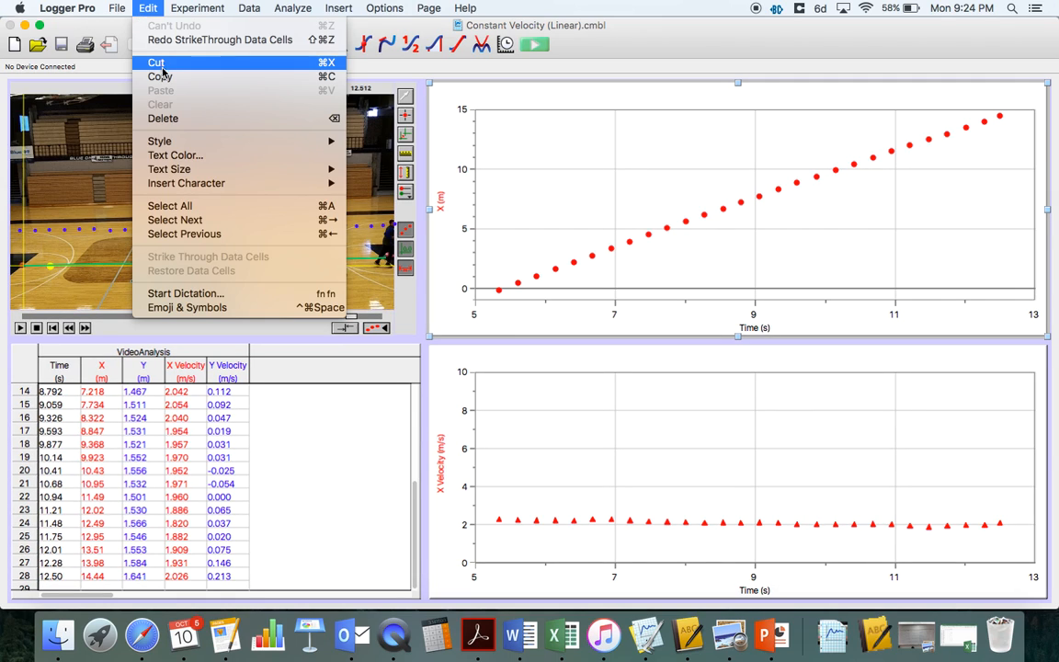
click(142, 9)
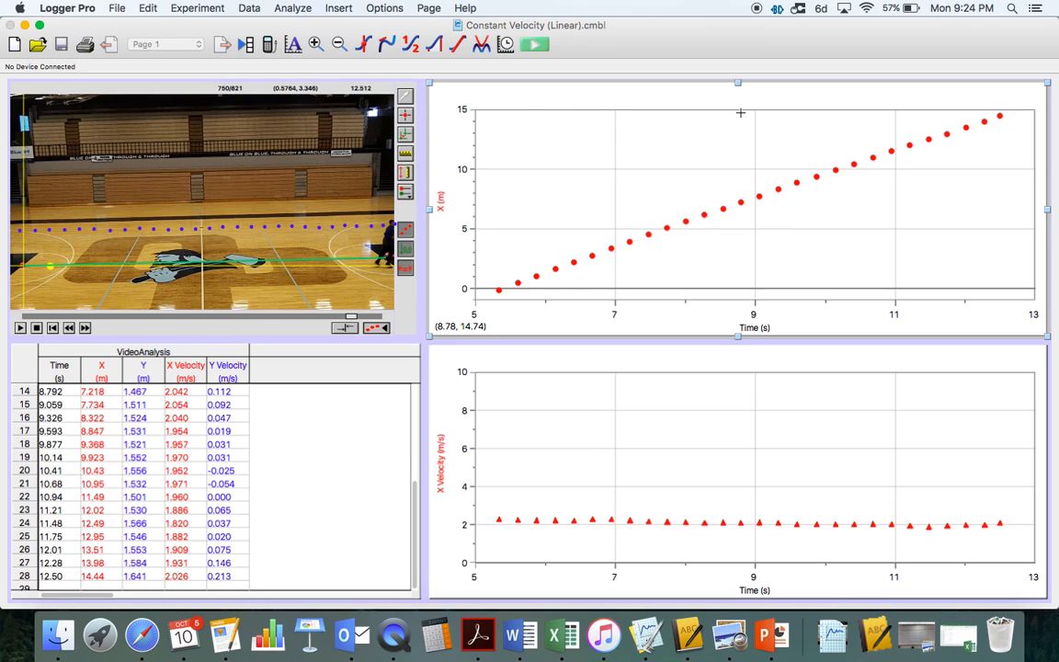
Apply a linear fit to the X position graph and set the font size of its results box to 18
click(458, 48)
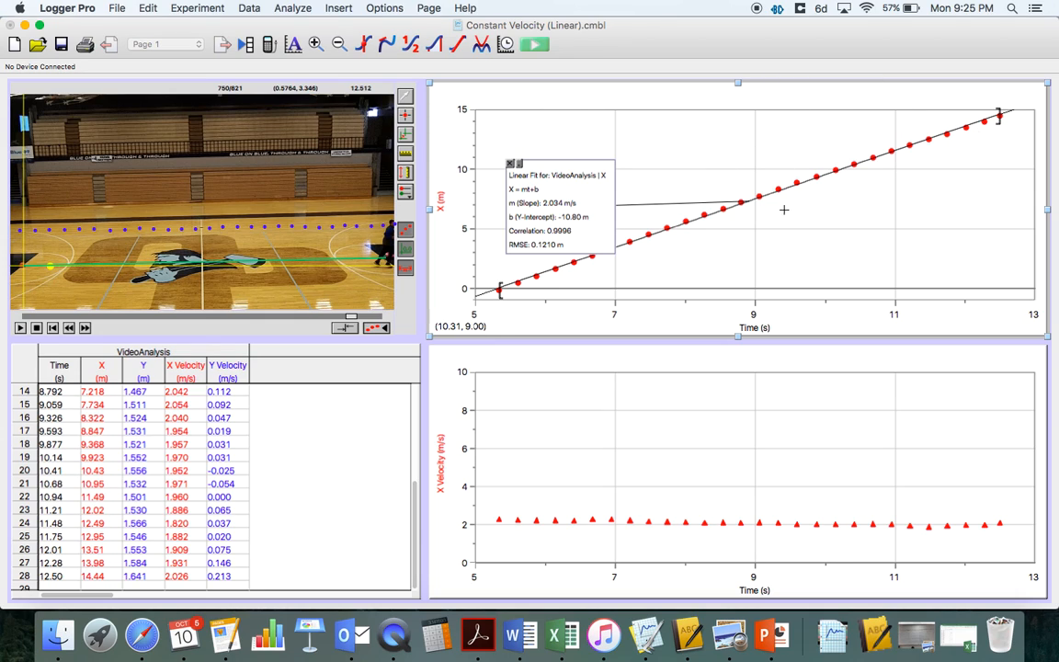
right_click(538, 185)
click(558, 193)
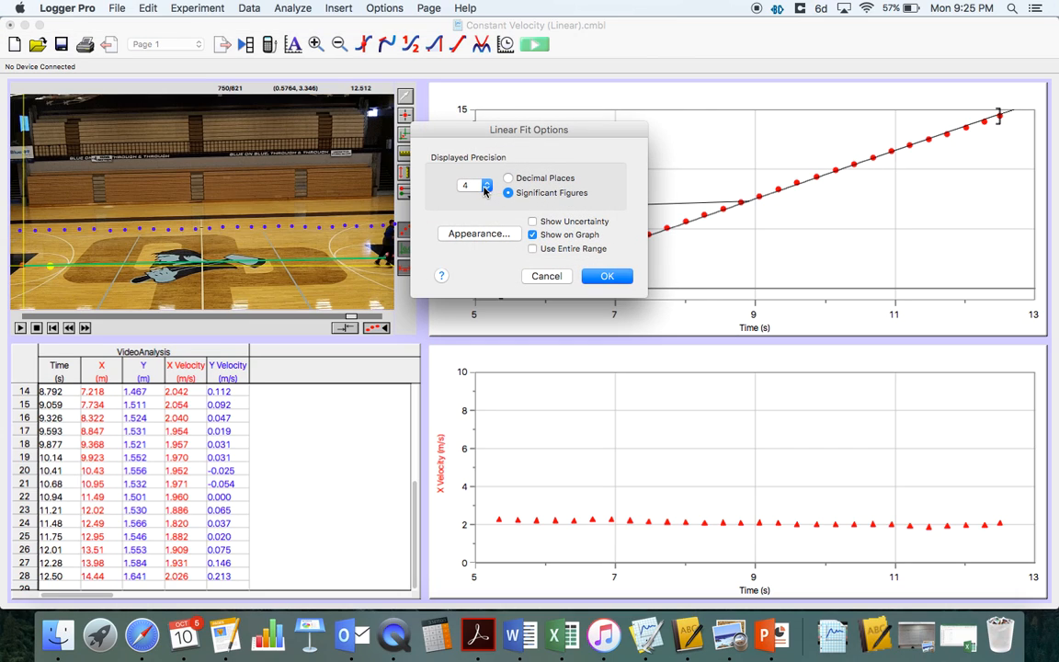
click(500, 236)
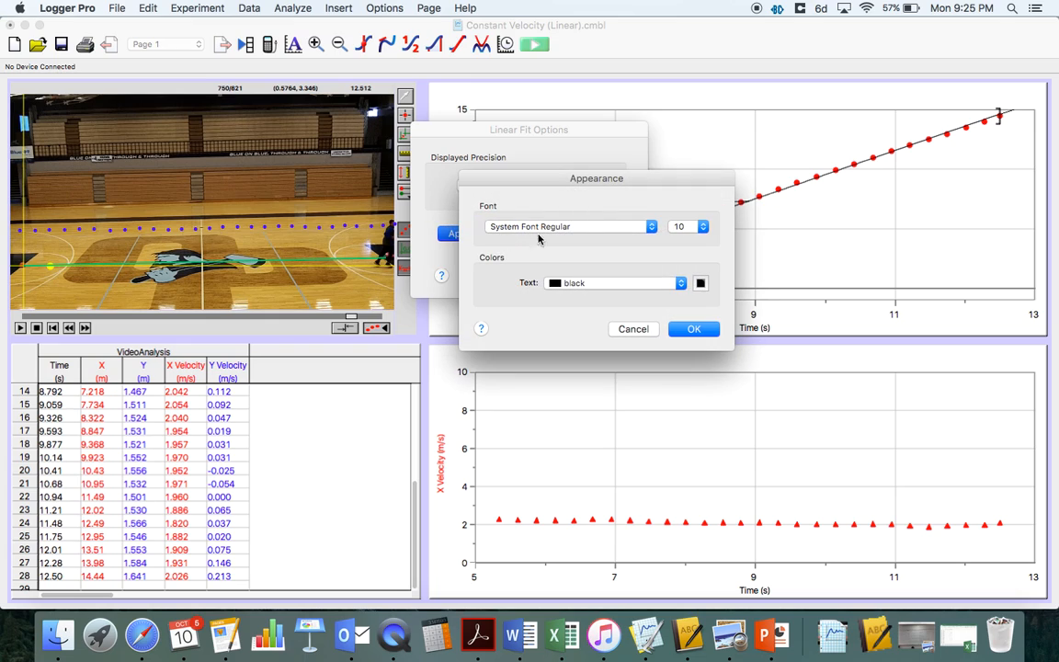
click(681, 226)
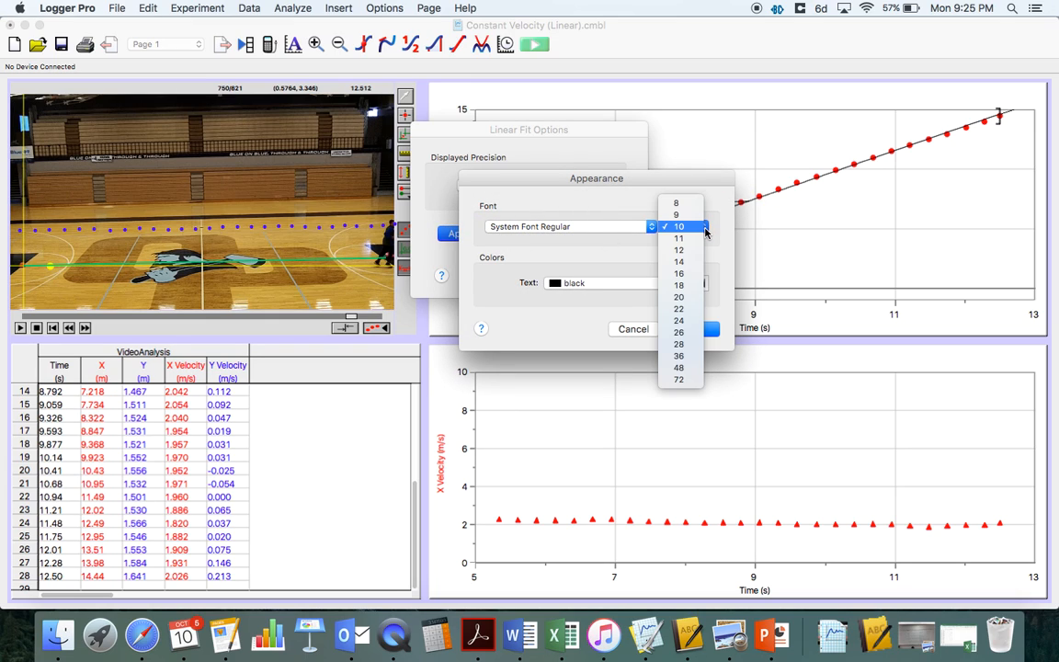
click(690, 285)
click(696, 329)
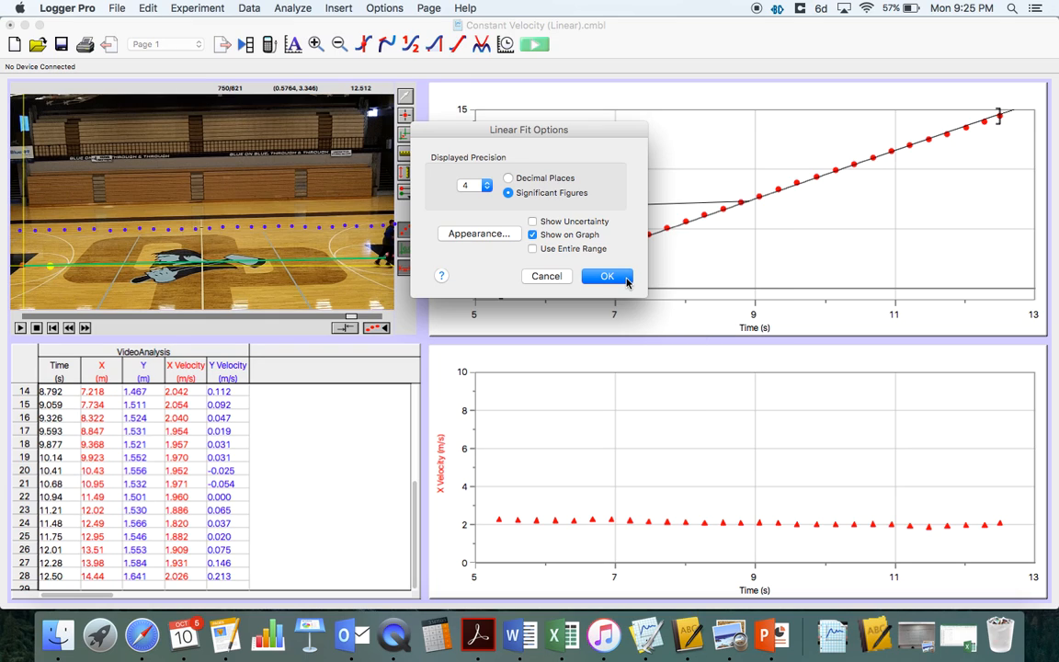
key(Return)
Move the position graph's linear fit results box to the graph's upper-left corner, clear of the data points
mouse_move(581, 211)
mouse_down()
mouse_move(577, 186)
mouse_move(516, 139)
mouse_up()
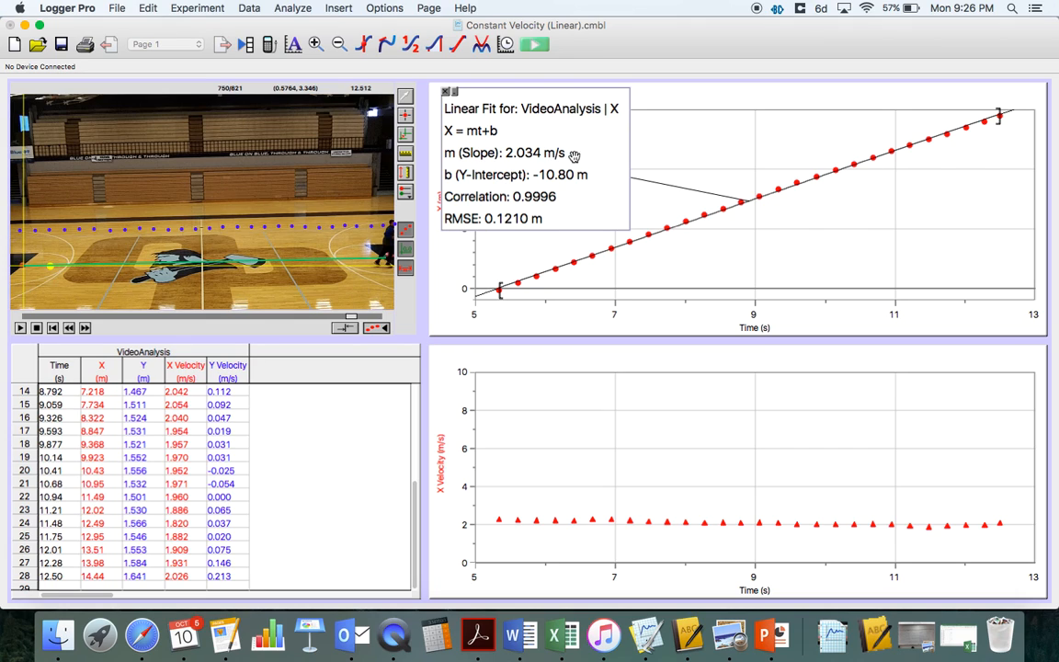
mouse_move(574, 157)
mouse_down()
mouse_move(541, 157)
mouse_move(568, 157)
mouse_up()
double_click(527, 157)
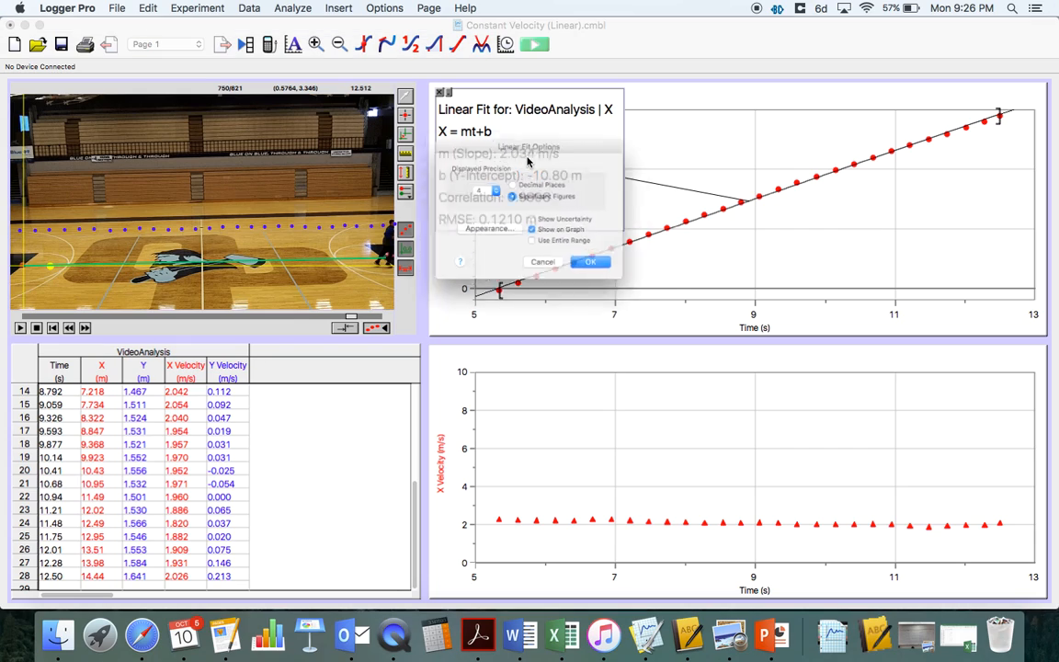
click(550, 274)
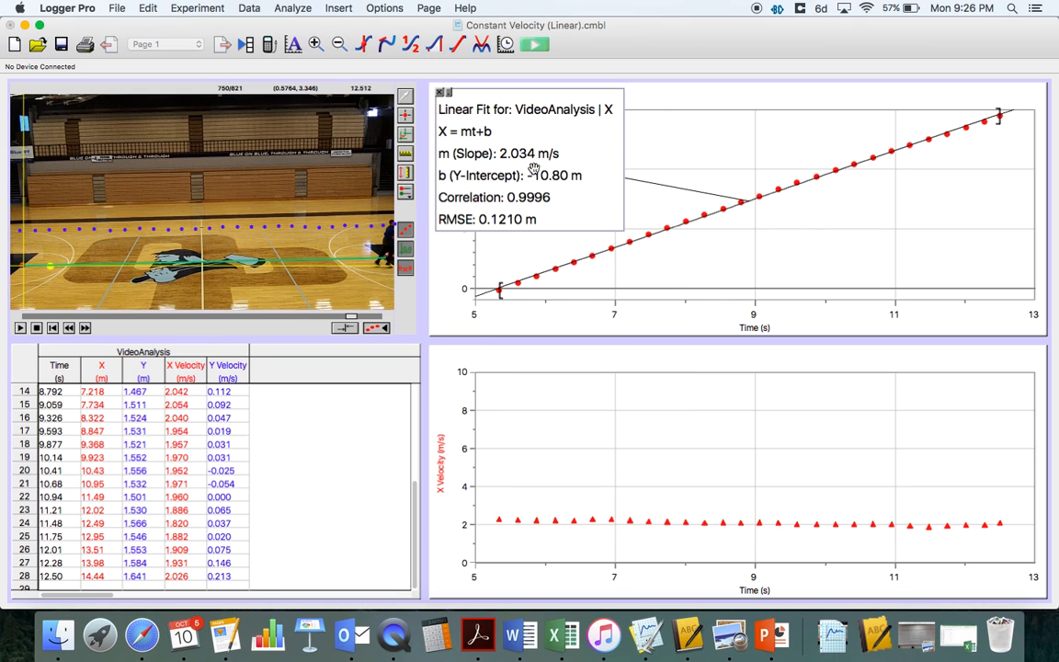
mouse_move(534, 168)
mouse_down()
mouse_move(554, 175)
mouse_move(543, 172)
mouse_up()
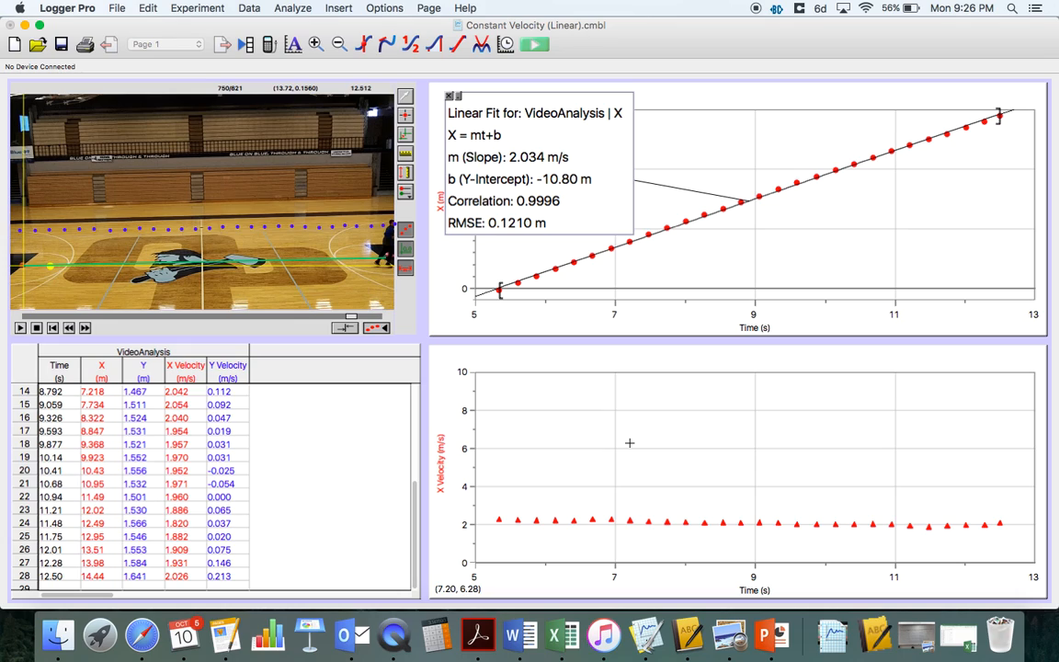
click(635, 364)
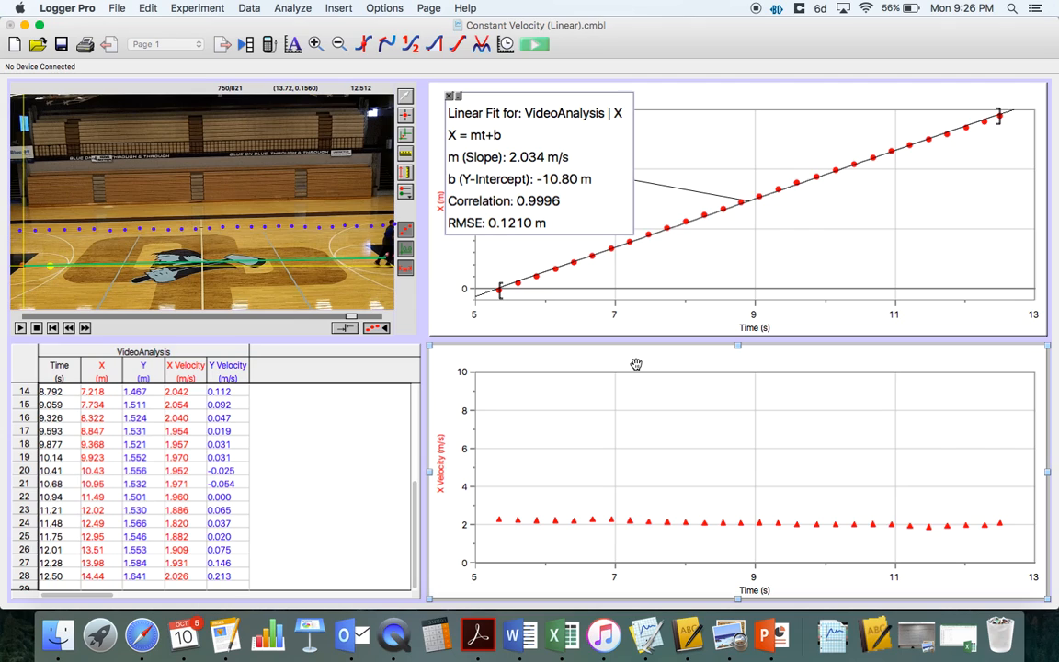
double_click(652, 439)
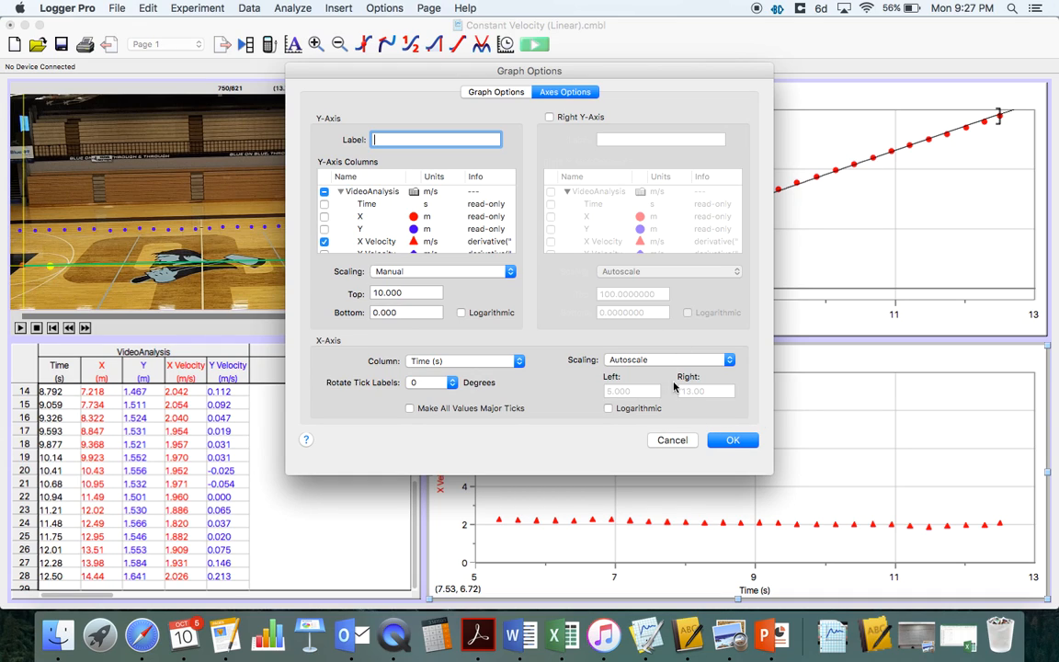
click(678, 440)
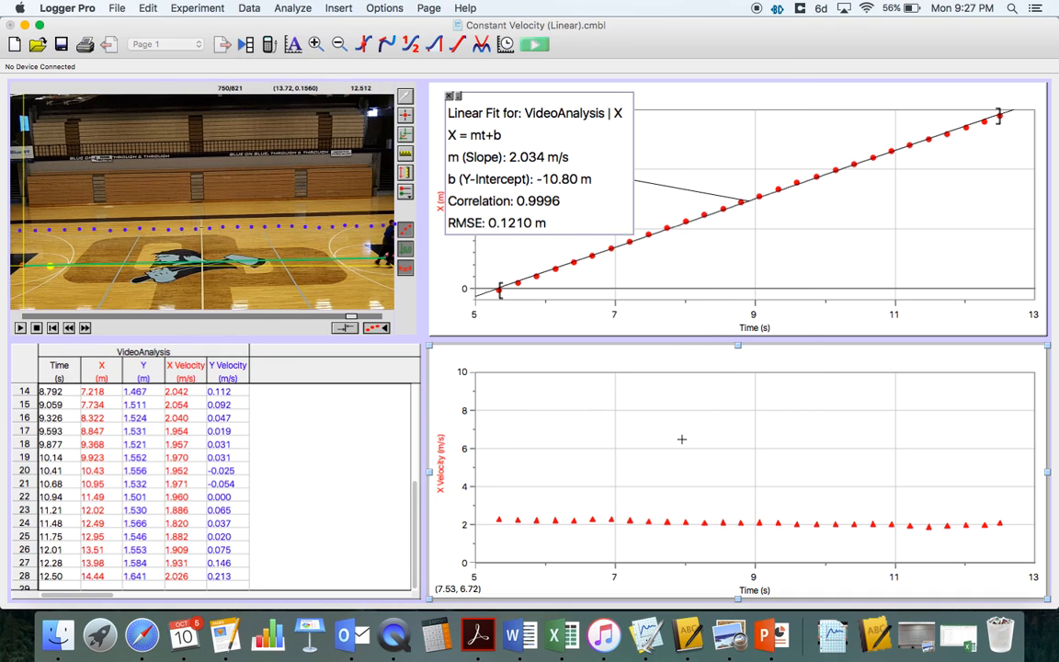
Set the y-axis scaling of the X velocity graph to Autoscale
right_click(625, 418)
click(653, 426)
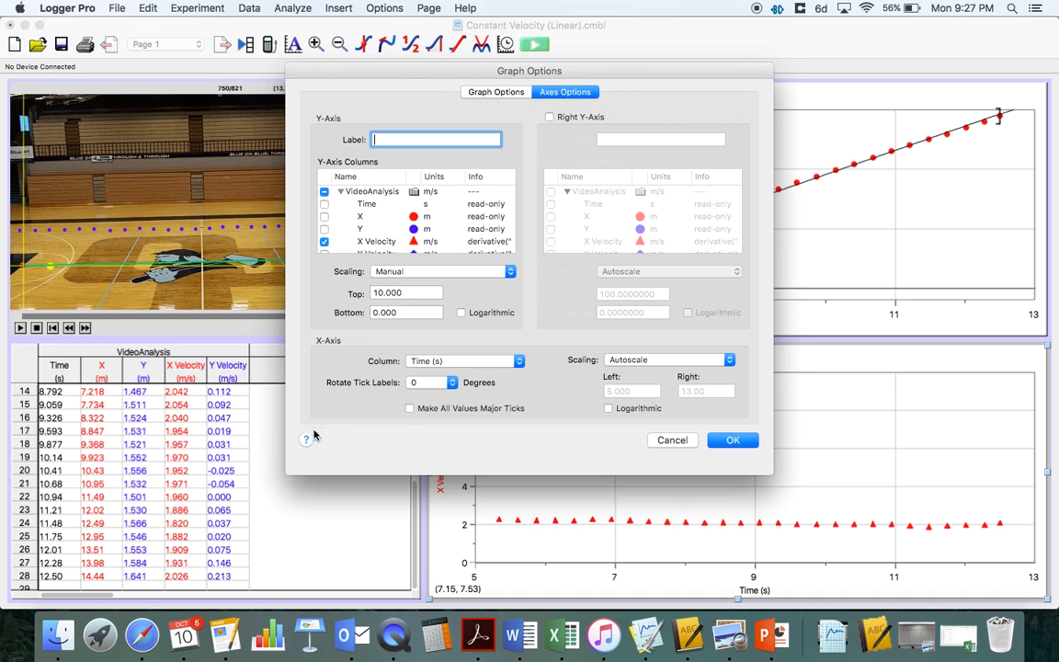
click(410, 294)
click(389, 272)
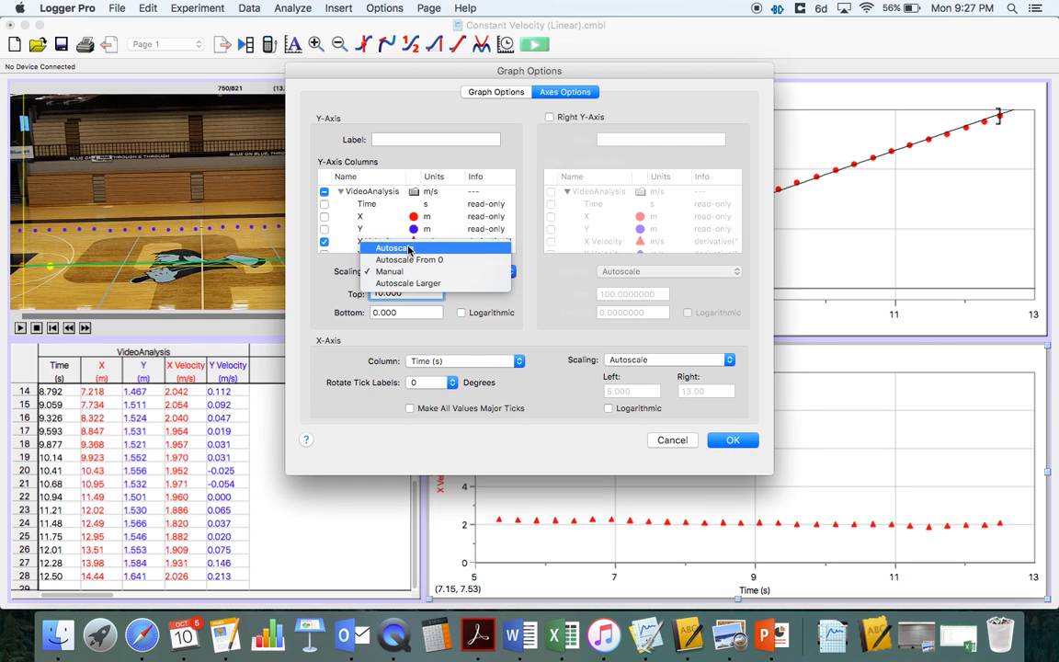
click(400, 248)
click(725, 440)
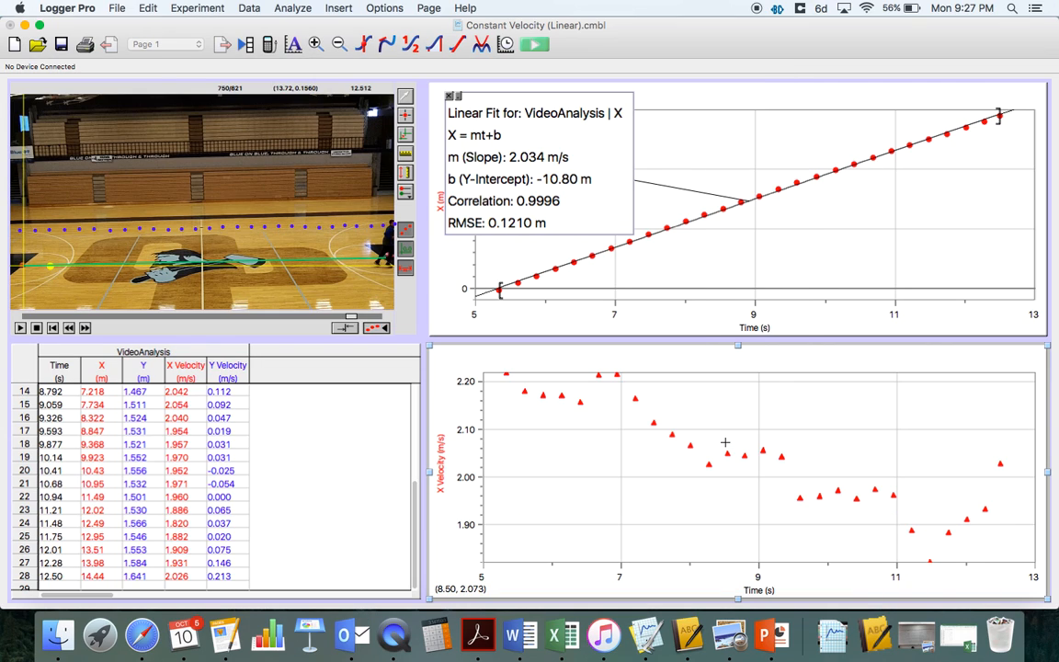
Set the X velocity graph's y-axis to manual scaling with a bottom of 0 and a top of 10
double_click(645, 456)
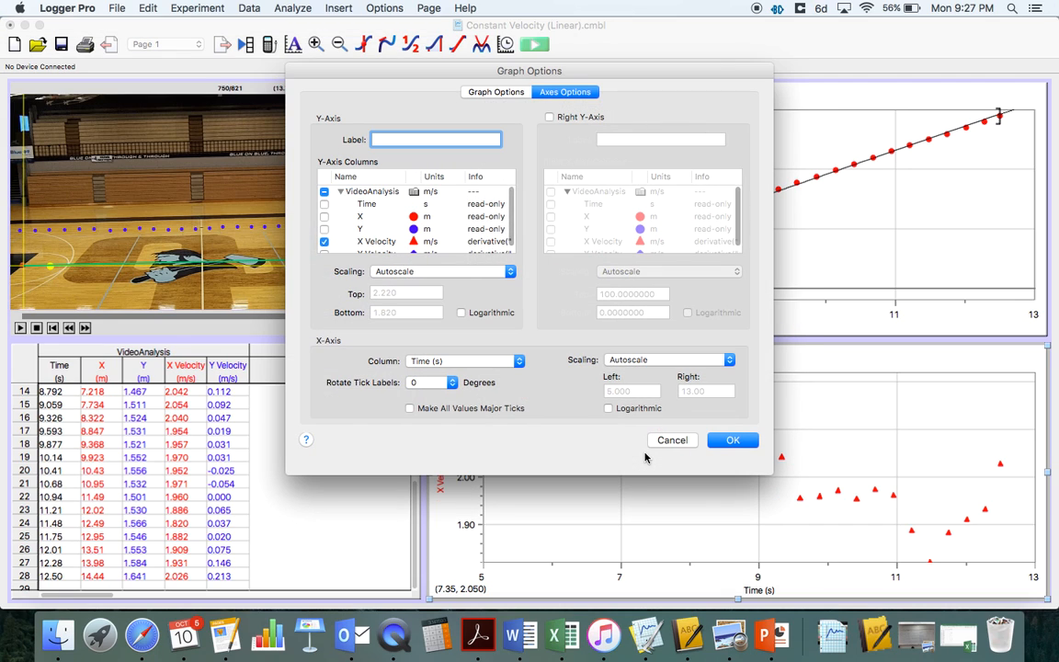
click(476, 271)
click(473, 295)
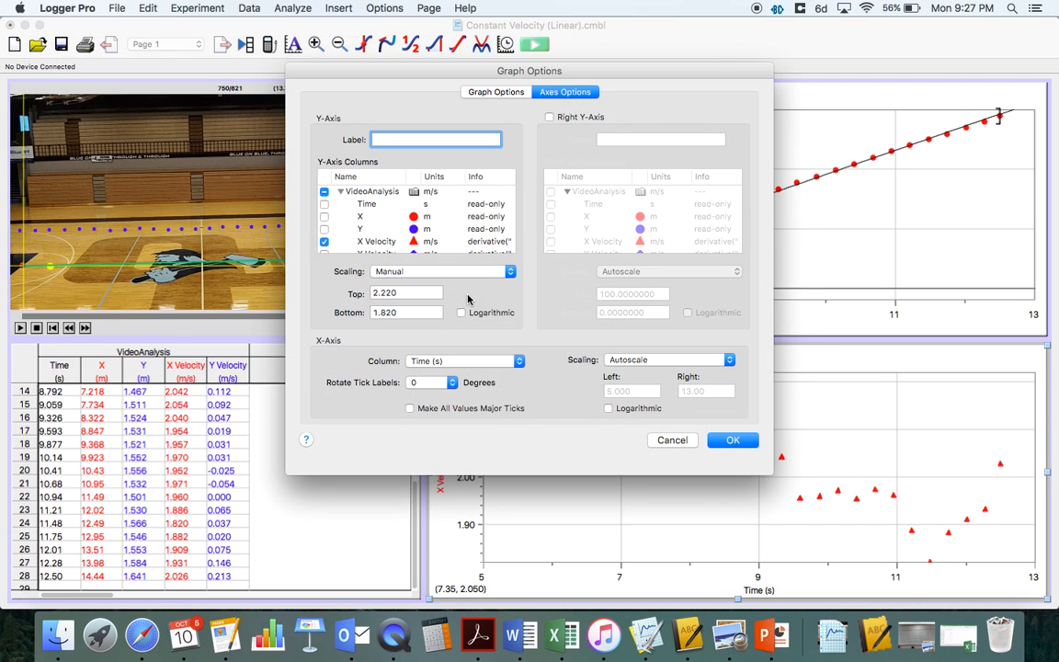
double_click(402, 313)
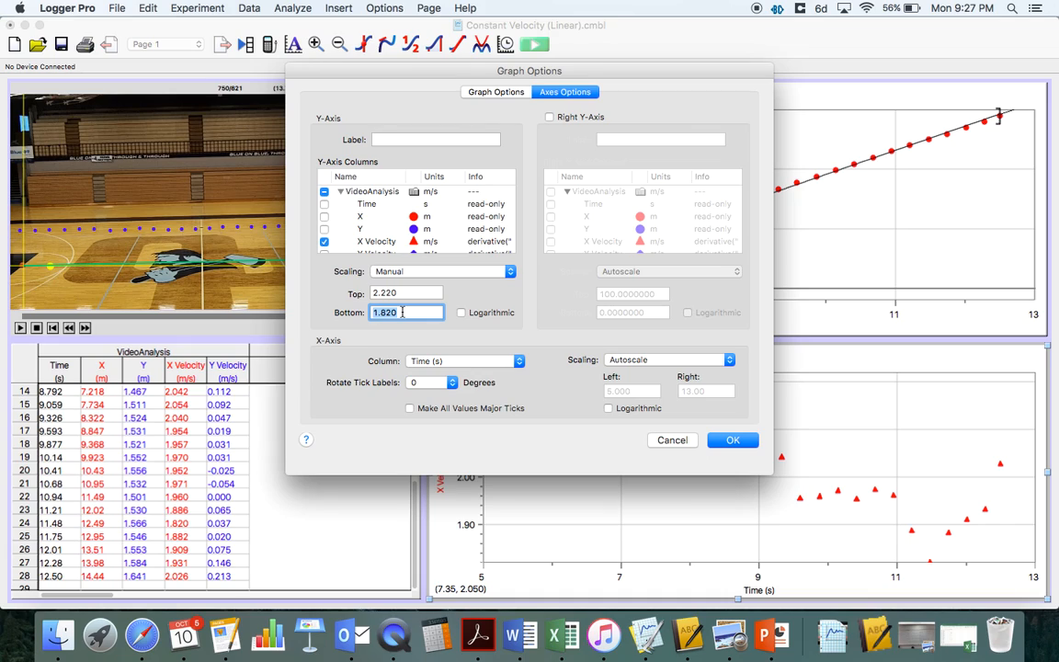
text(0)
double_click(414, 295)
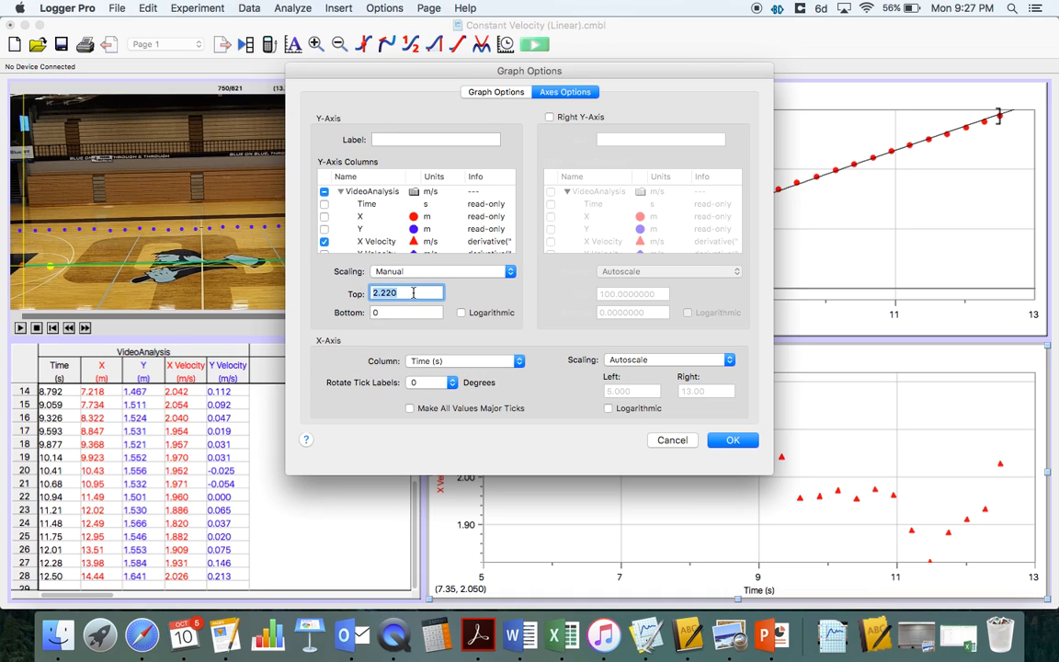
text(10)
click(740, 442)
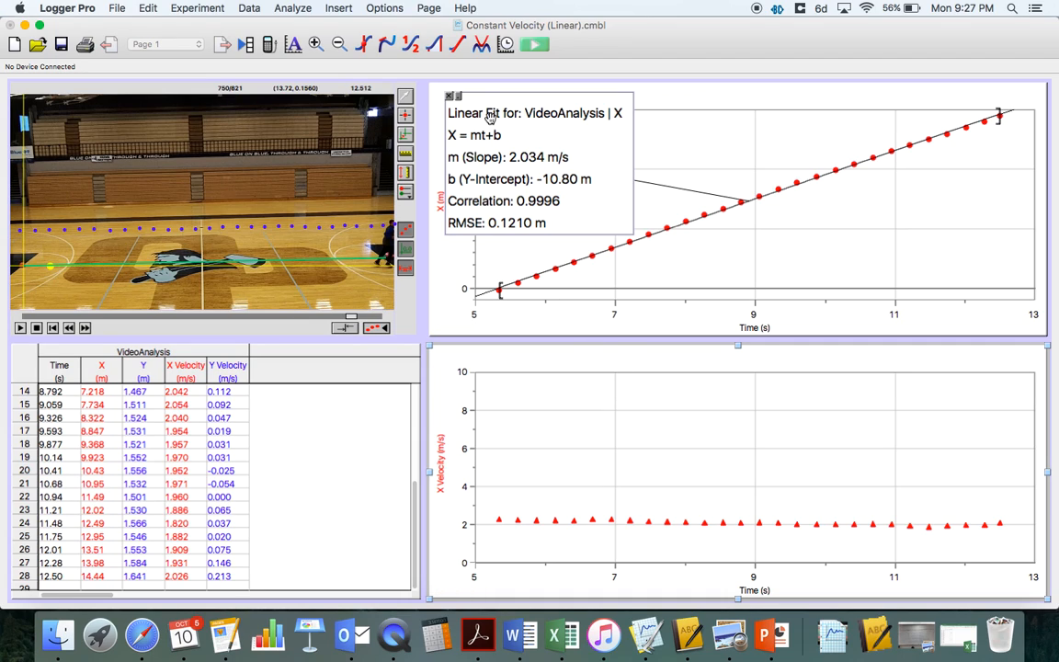
Apply a linear fit to the X velocity graph and move its results box up, away from the data points
click(457, 50)
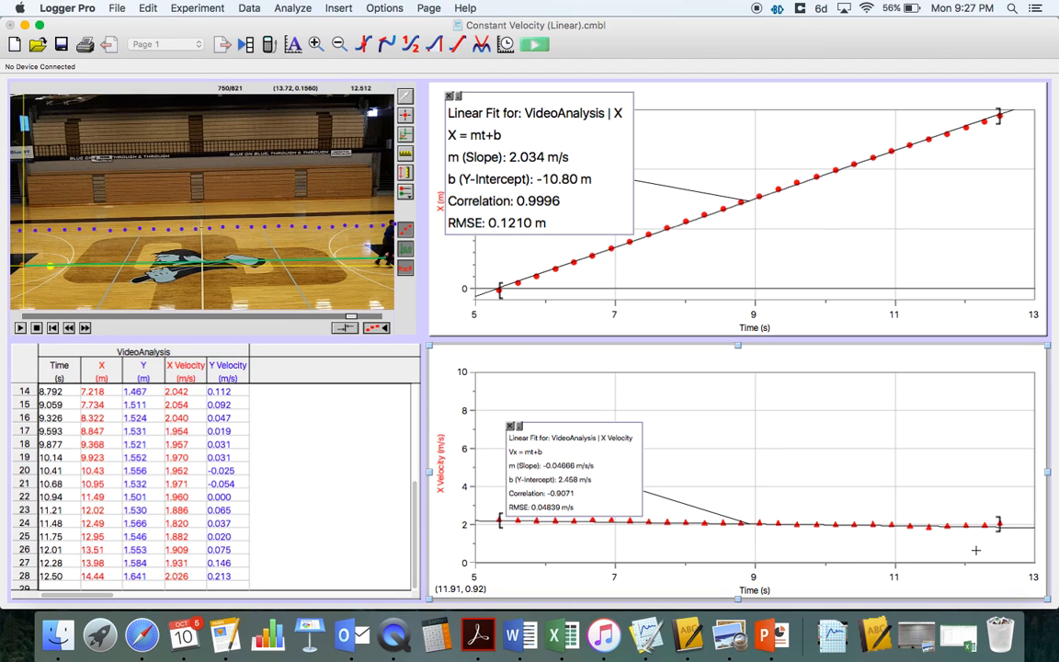
drag(558, 461, 546, 422)
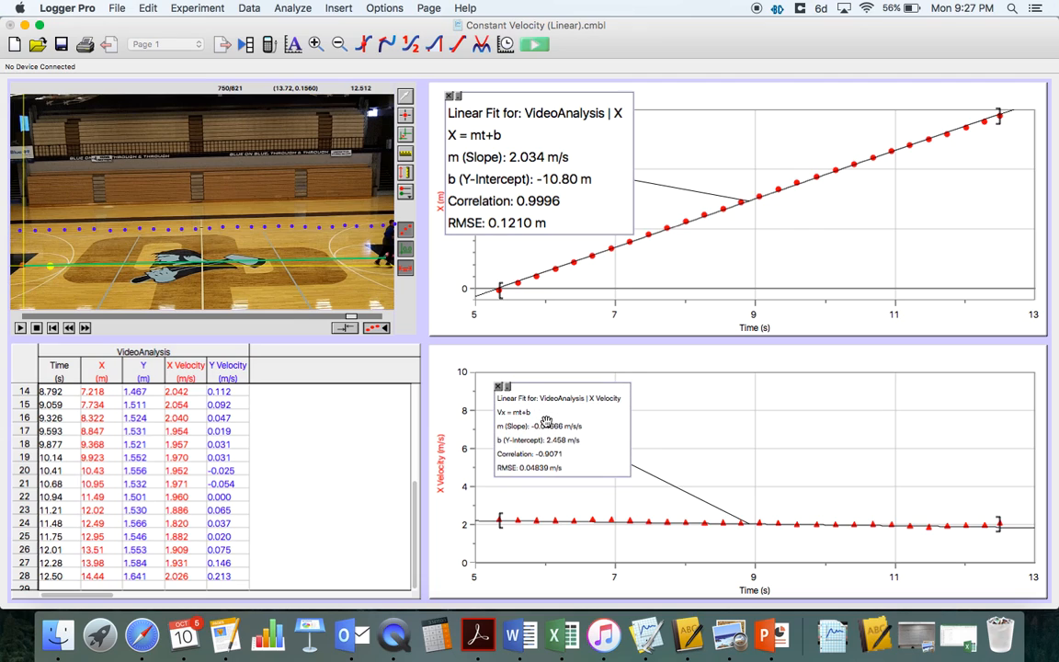
Set the velocity fit results box's font size to 18 and reposition the box above the data points
double_click(546, 421)
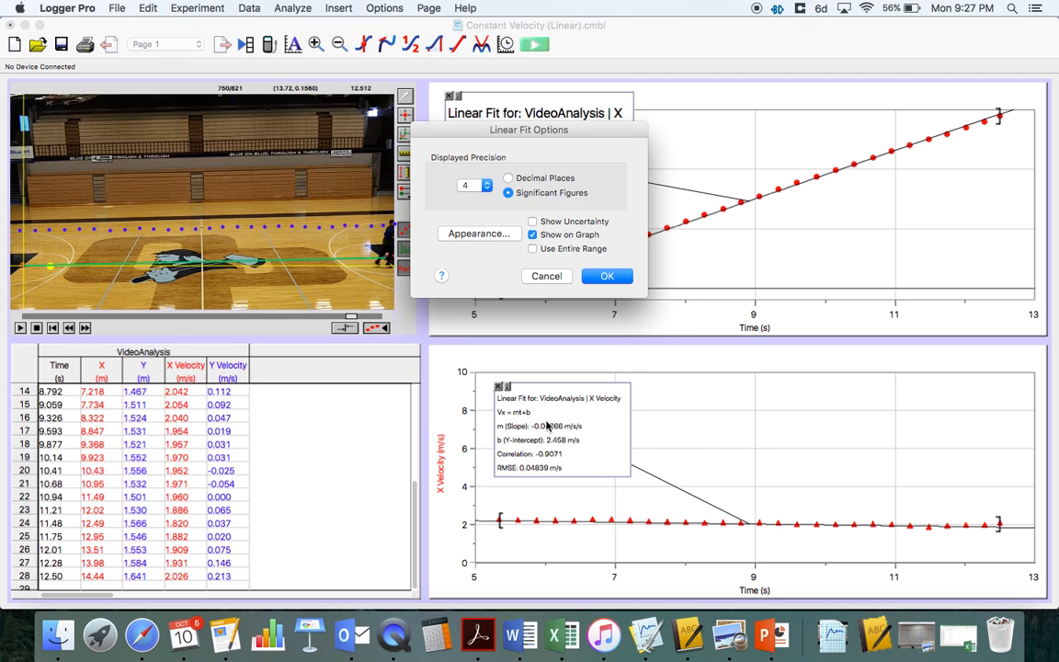
click(464, 232)
click(684, 226)
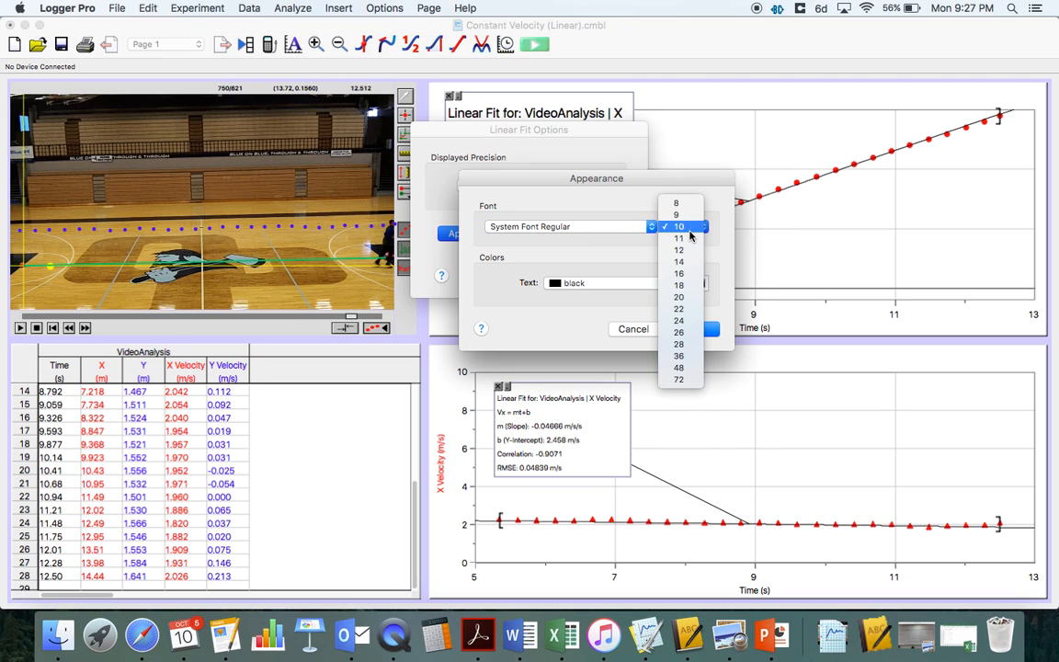
click(689, 286)
click(700, 328)
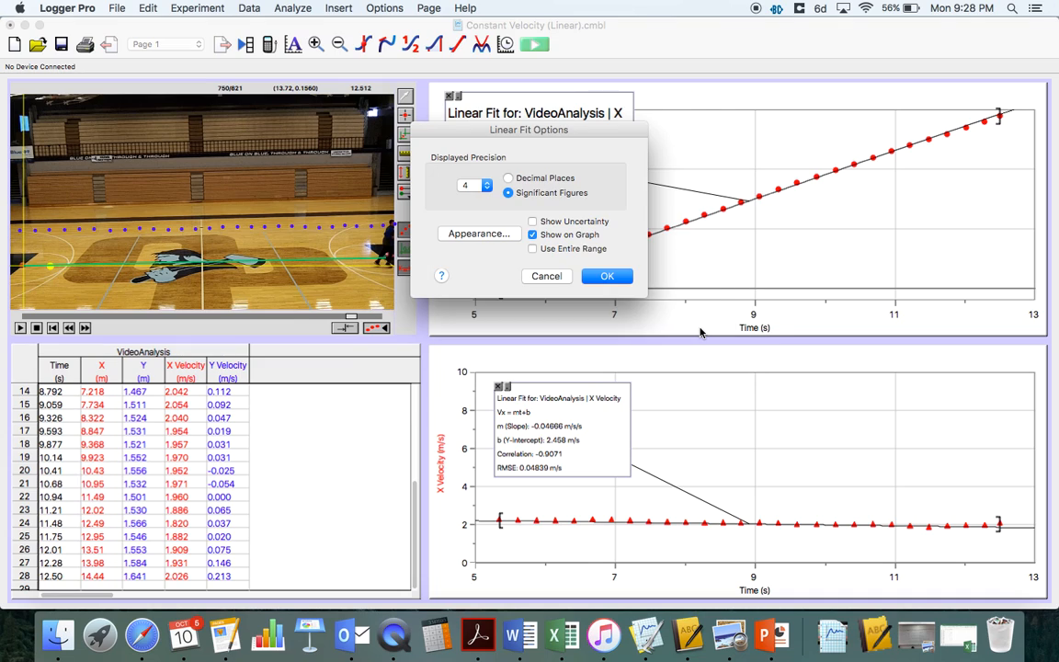
click(607, 276)
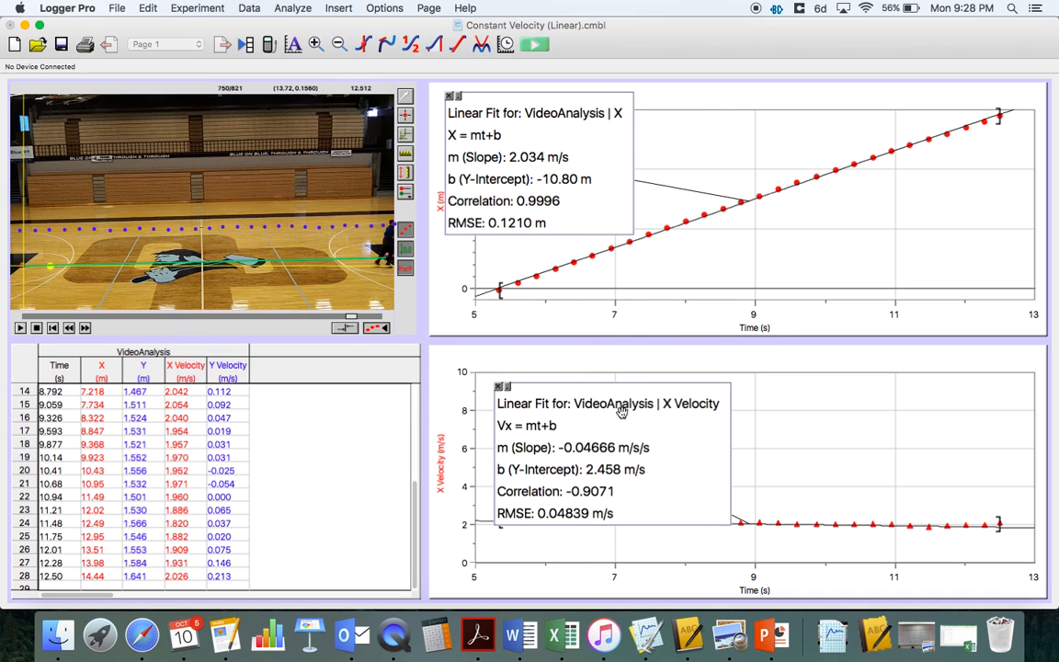
drag(576, 411, 624, 385)
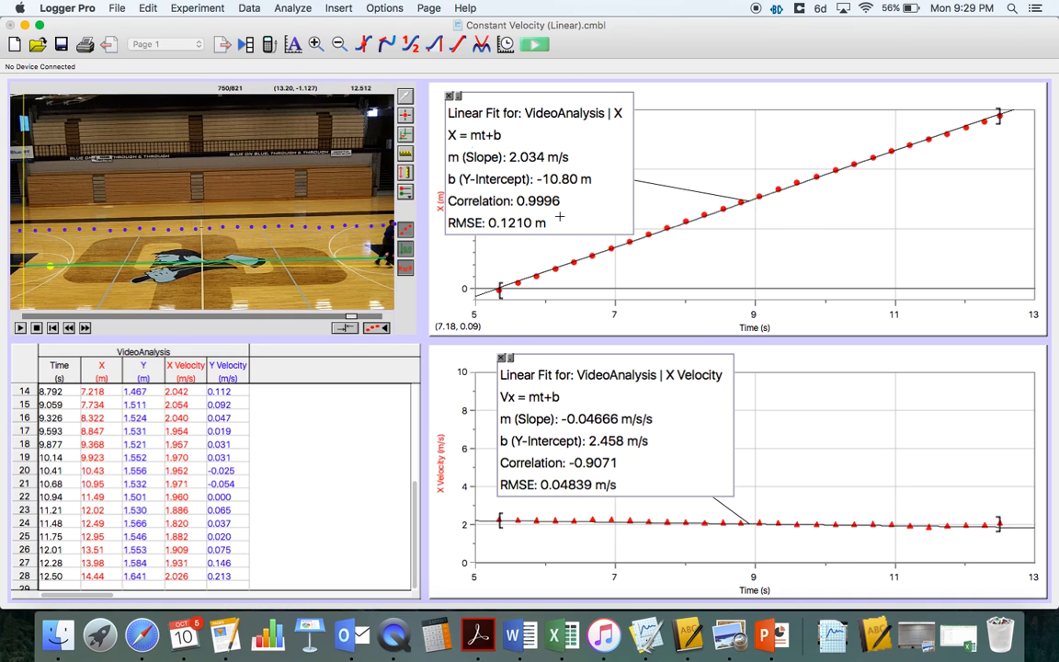
Quit Logger Pro and save the changes to the constant velocity file
click(57, 9)
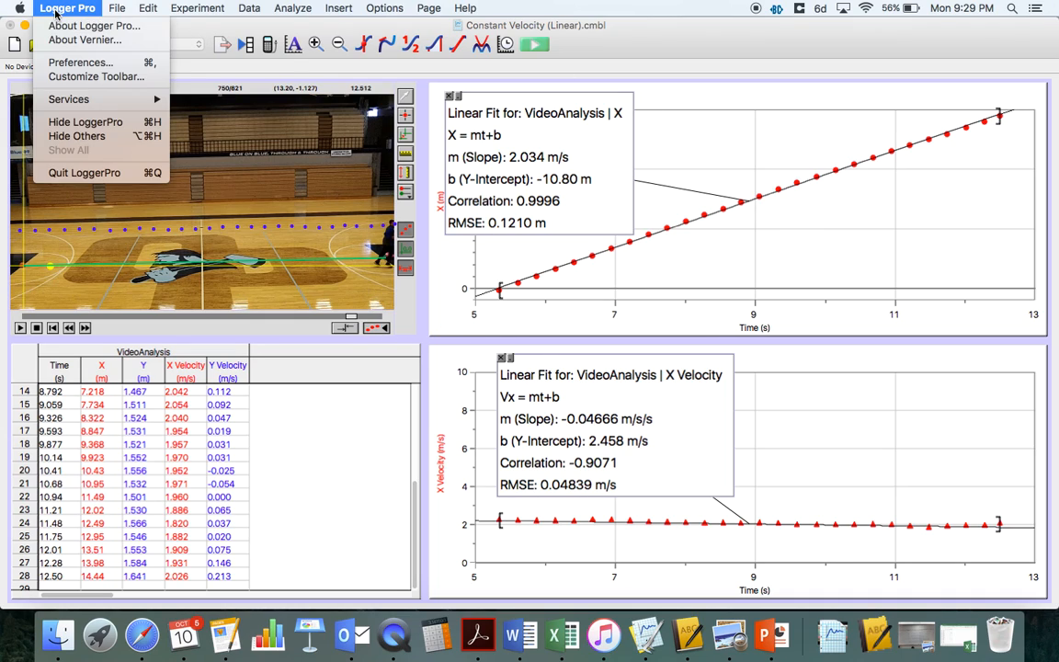
click(74, 172)
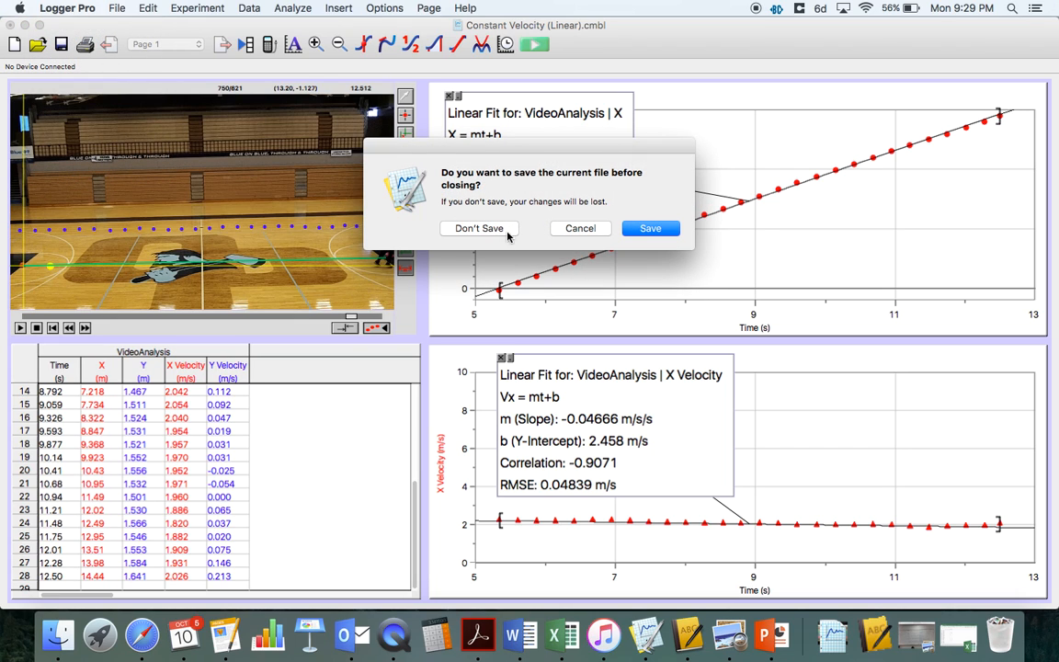
click(640, 229)
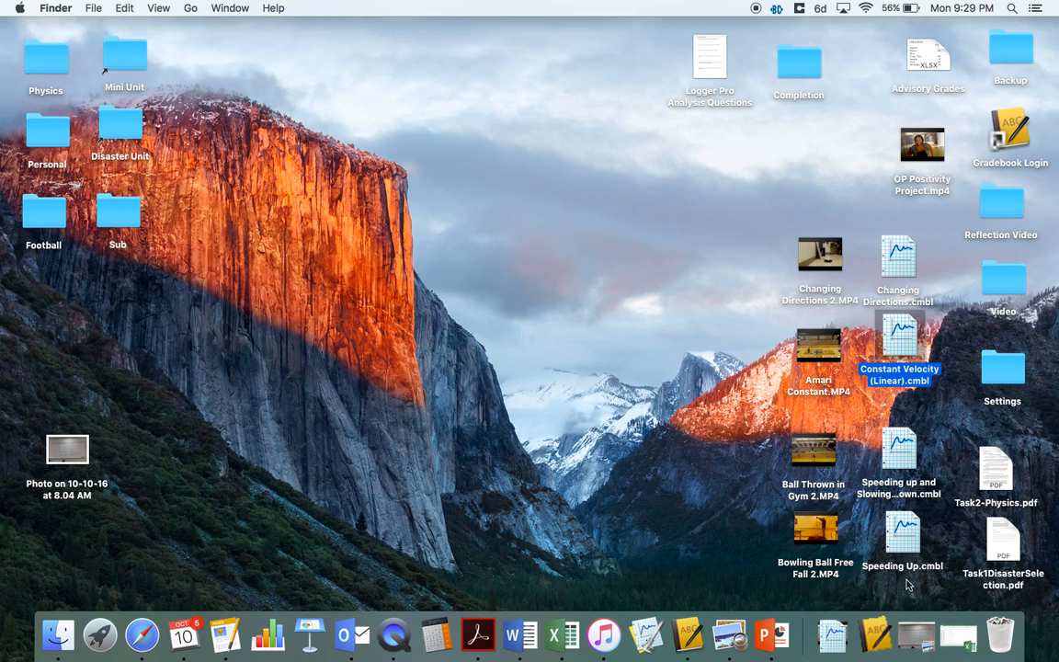
Open Speeding up and Slowing Down.cmbl from the desktop and remove the existing slope readouts from the Y and Y Velocity graphs
click(900, 449)
double_click(900, 448)
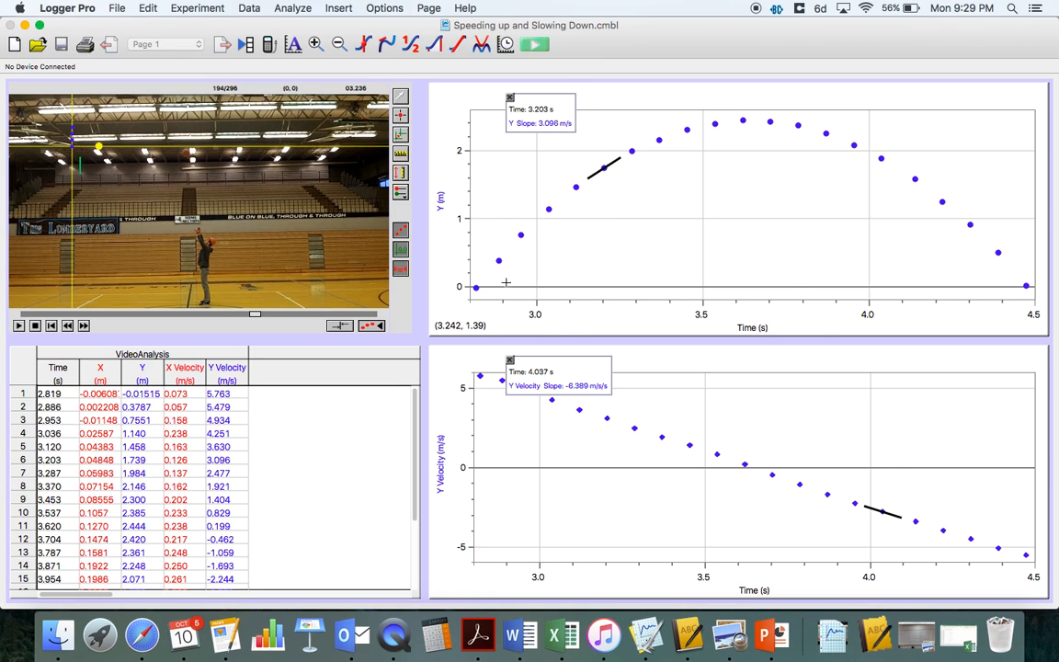
click(510, 99)
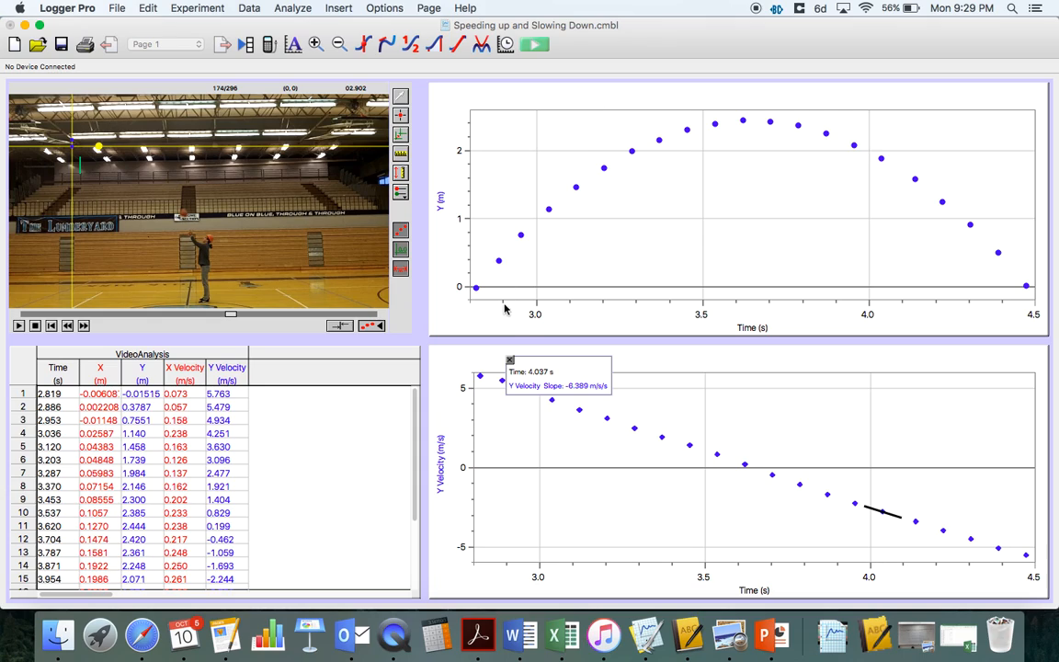
click(511, 359)
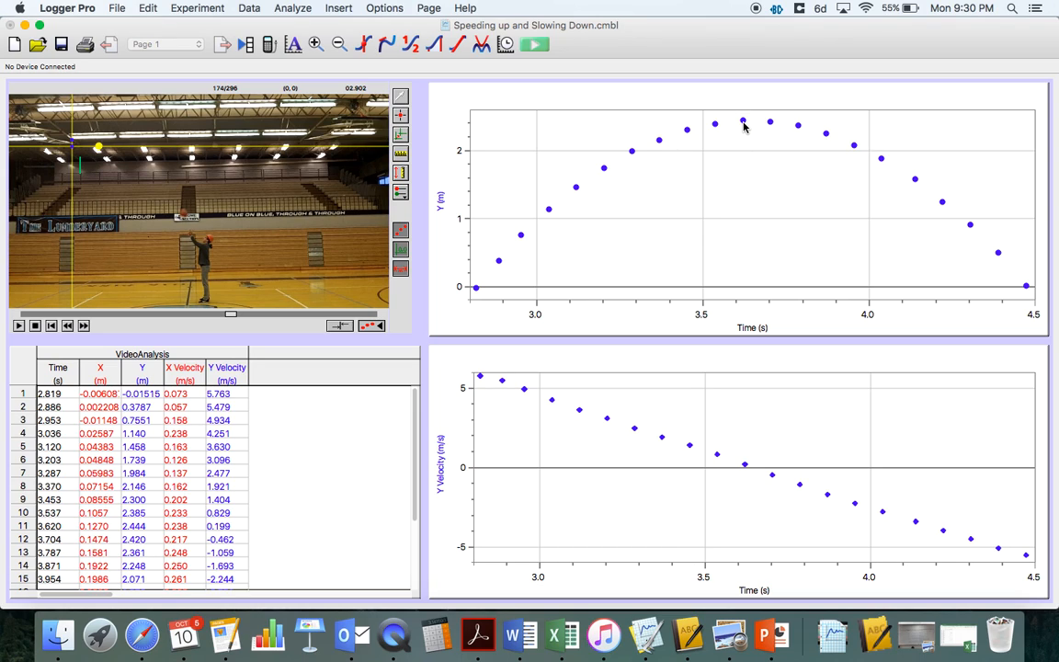
Examine the Y position graph with its coordinate readout set to font size 18 and moved away from the data points
click(602, 127)
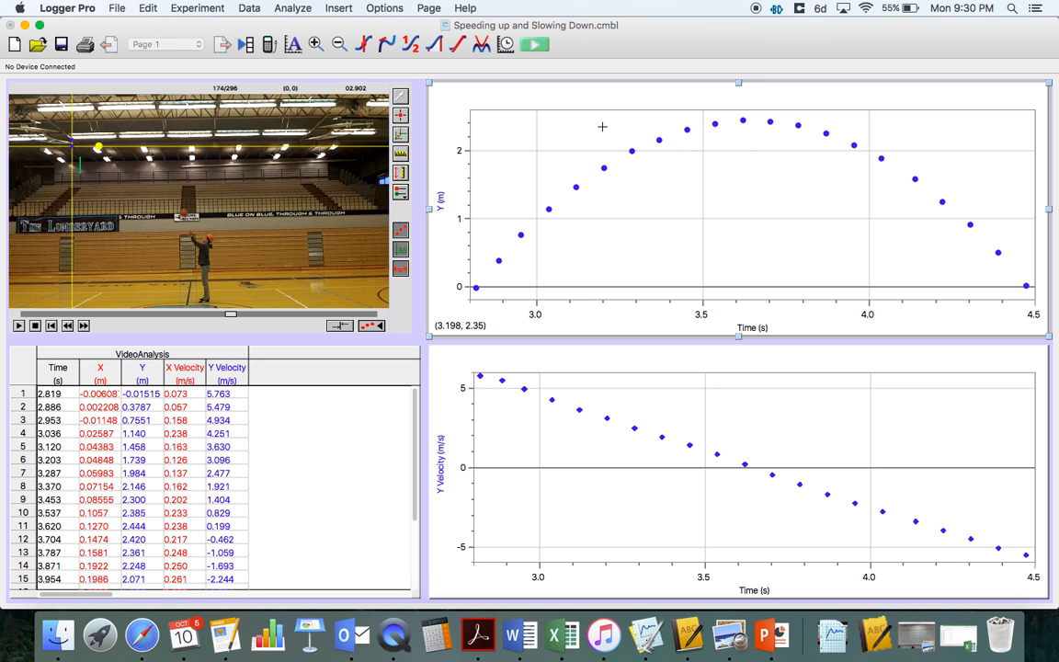
click(364, 45)
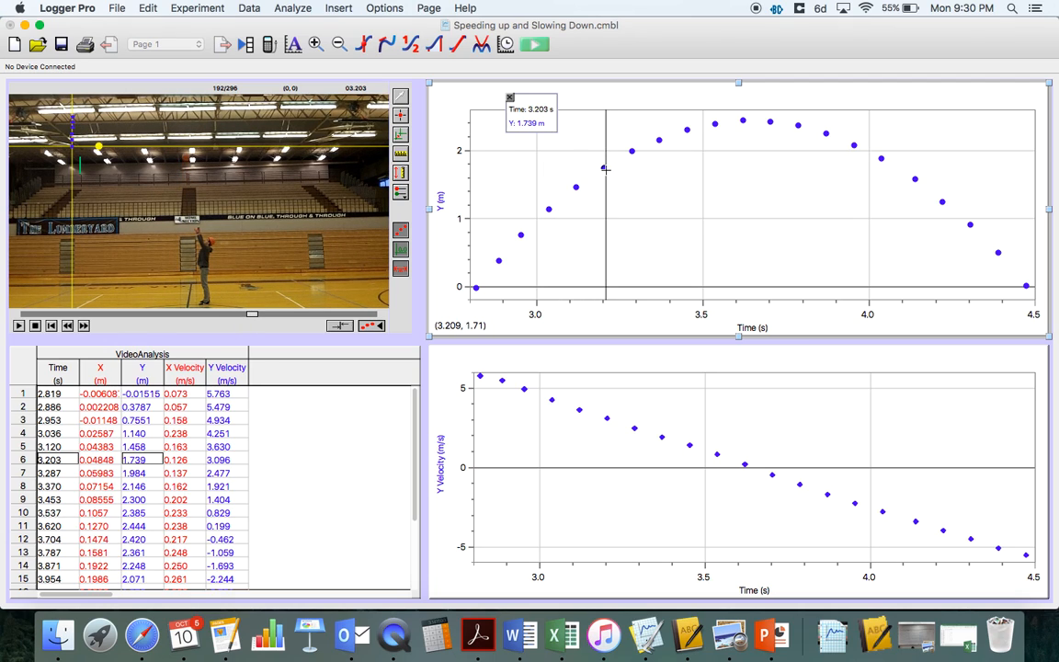
double_click(526, 118)
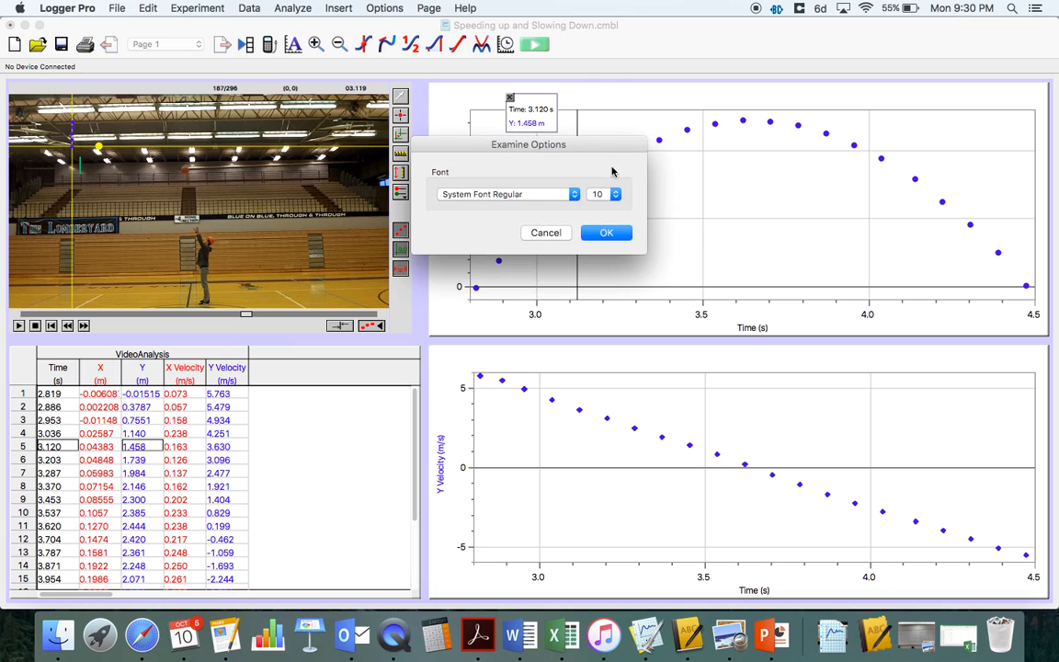
click(615, 196)
click(610, 263)
click(608, 234)
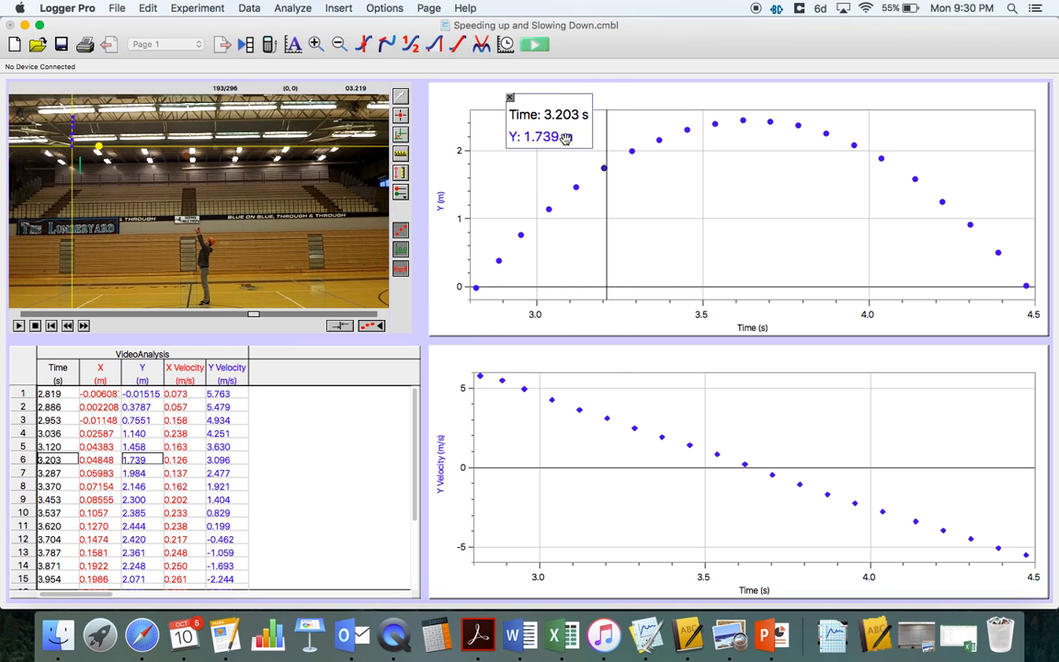
drag(539, 126, 487, 126)
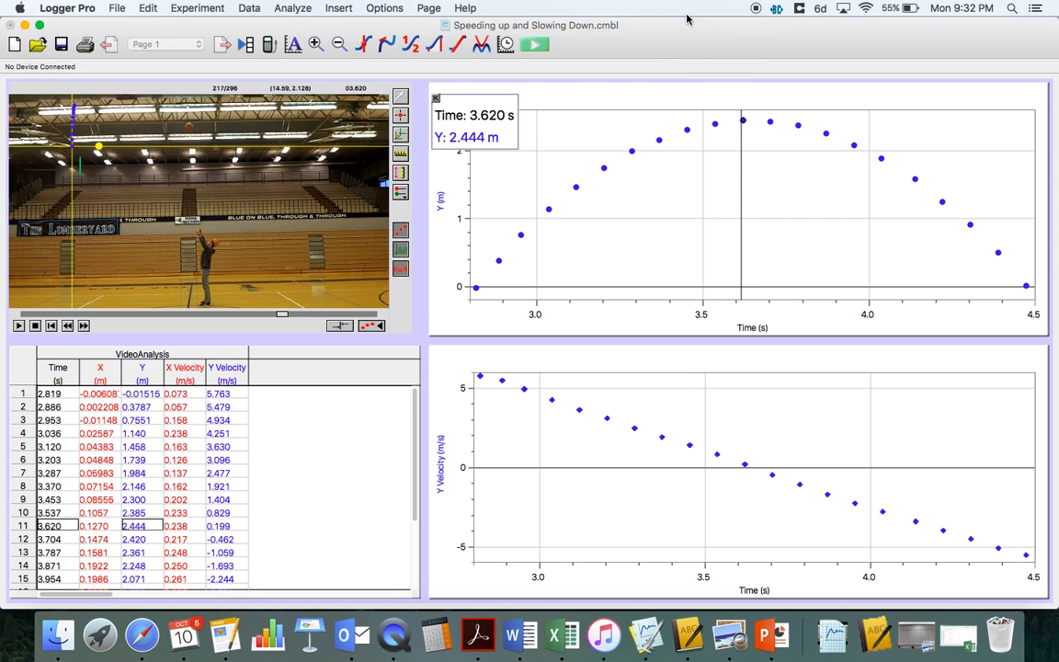
Replace the coordinate readout on the Y position graph with a Tangent readout, leaving the axis maximum unedited
click(437, 98)
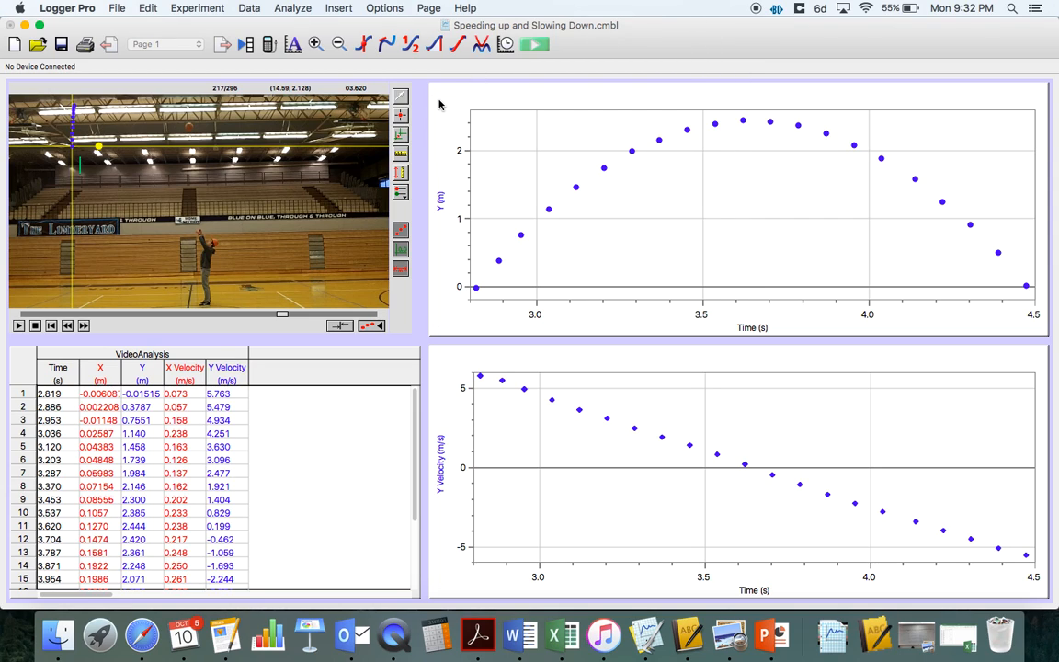
click(441, 114)
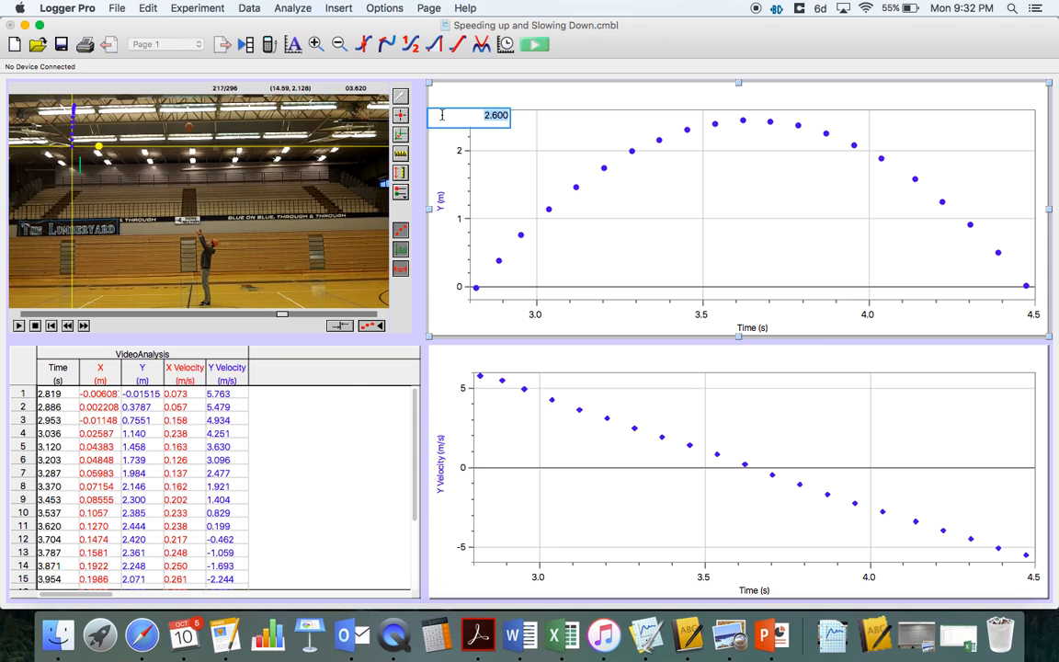
click(538, 100)
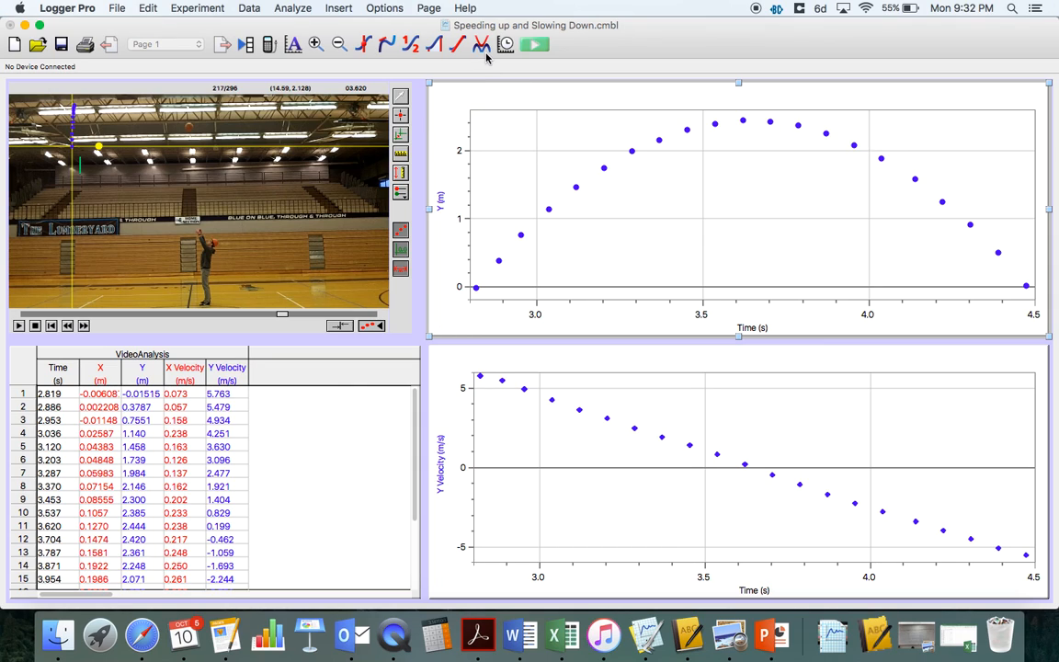
click(386, 44)
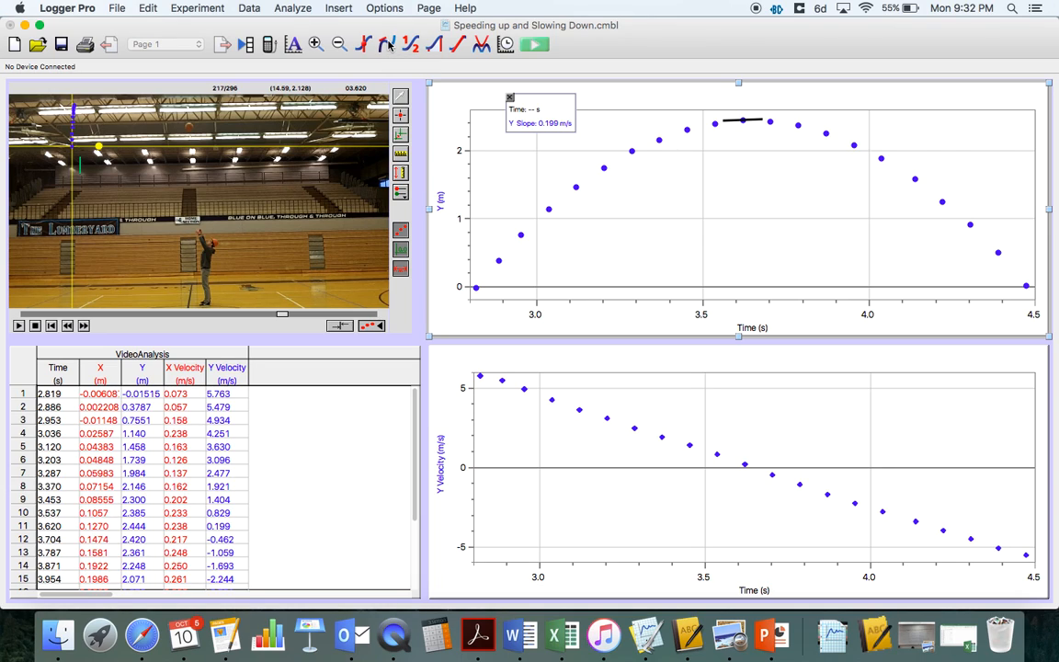
Set the font size of the tangent slope readout on the Y position graph to 18
double_click(513, 111)
click(615, 194)
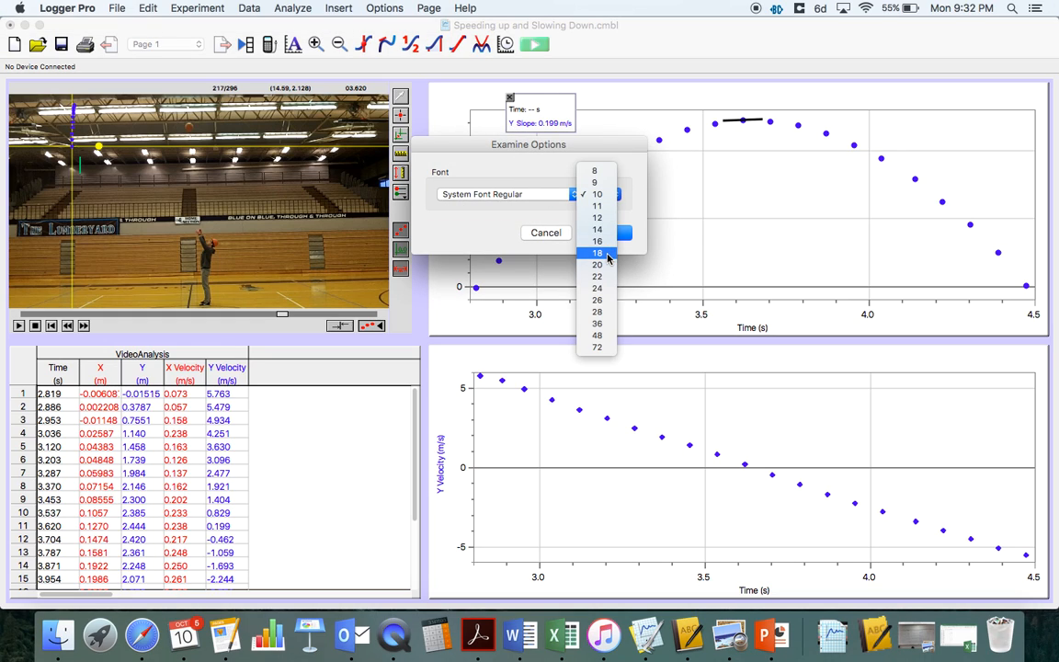
click(602, 236)
click(609, 231)
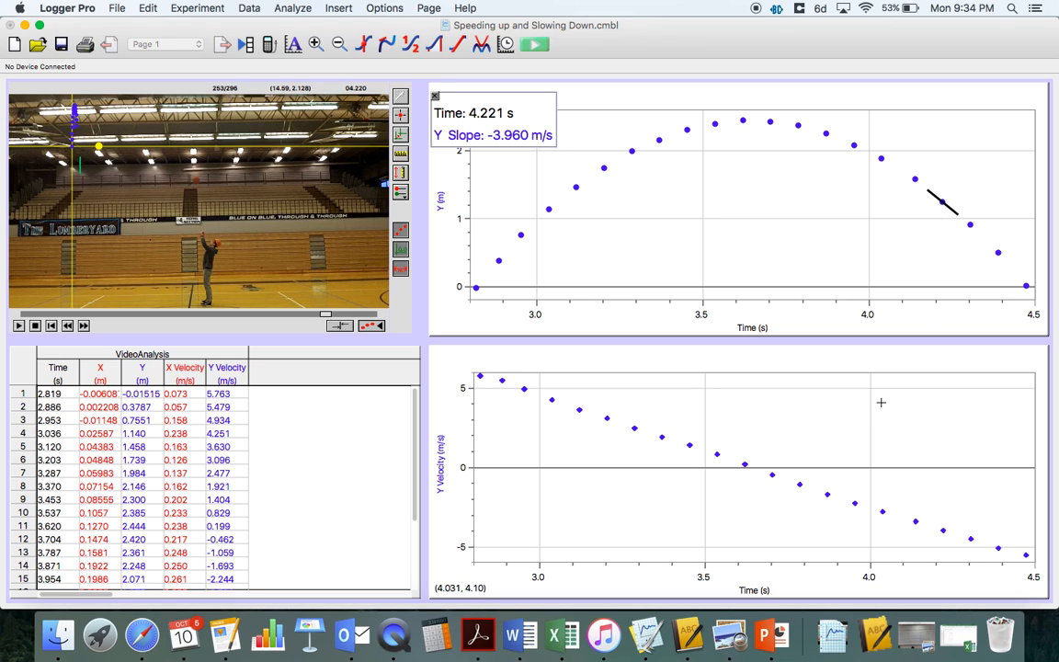
Apply a linear fit to the full Y Velocity graph
click(727, 357)
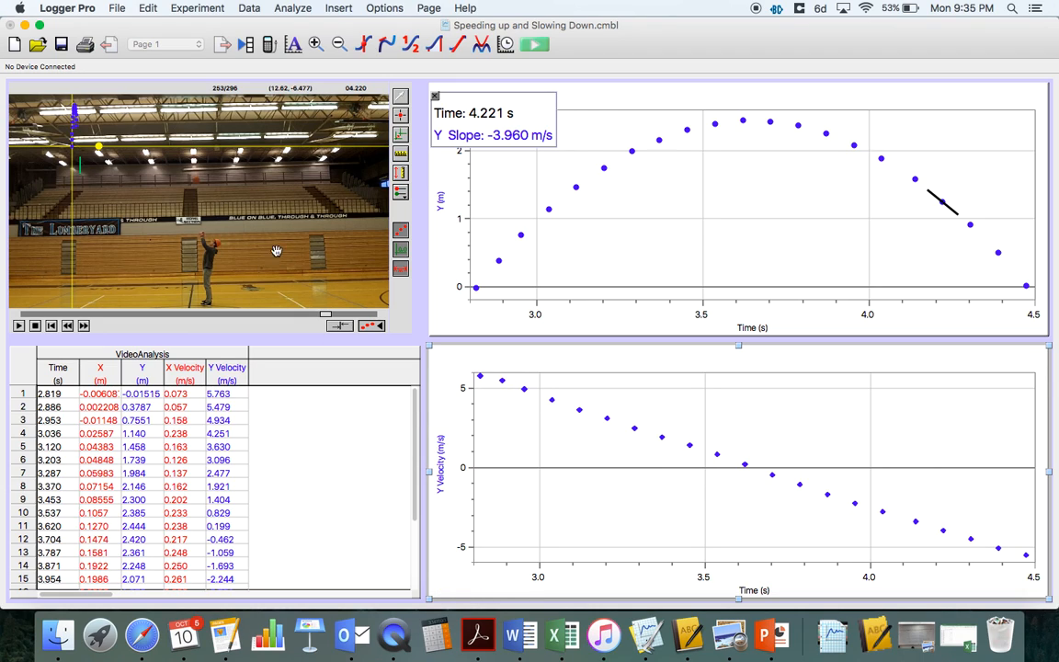
click(458, 47)
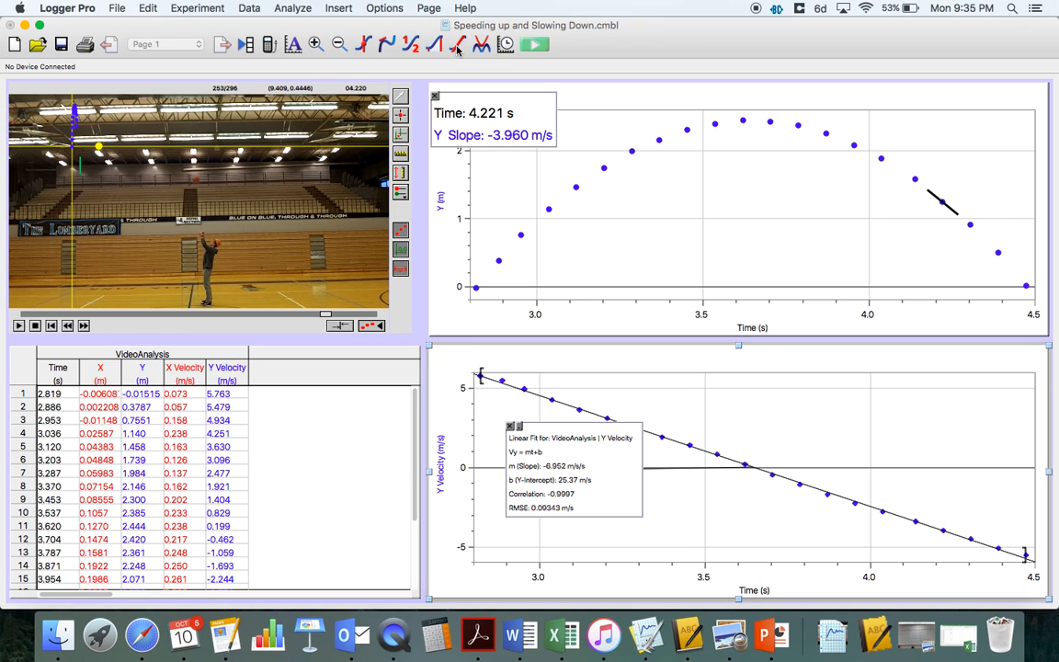
Set the Y Velocity fit results box's font size to 18 and move the box above the fit line, clear of the data points
double_click(519, 457)
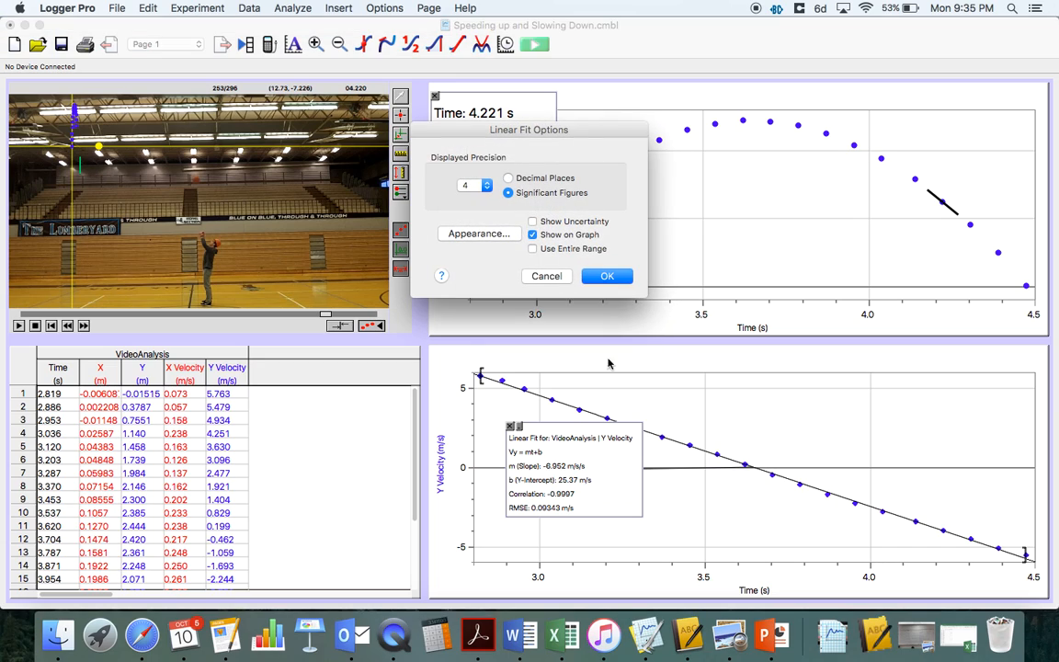
click(487, 236)
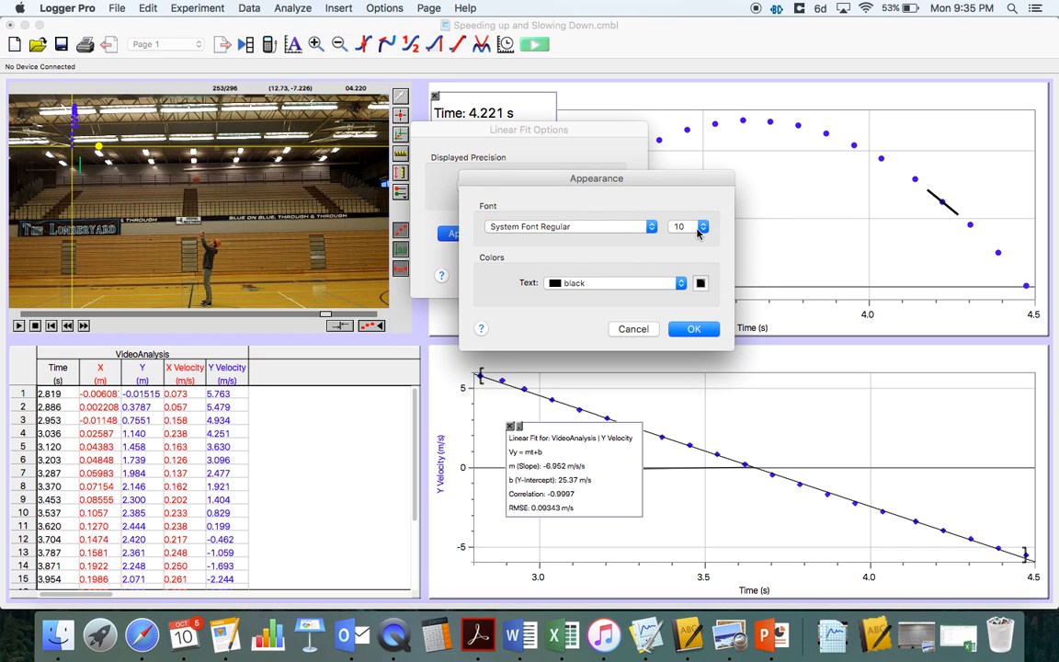
click(697, 227)
click(613, 281)
click(695, 328)
click(608, 273)
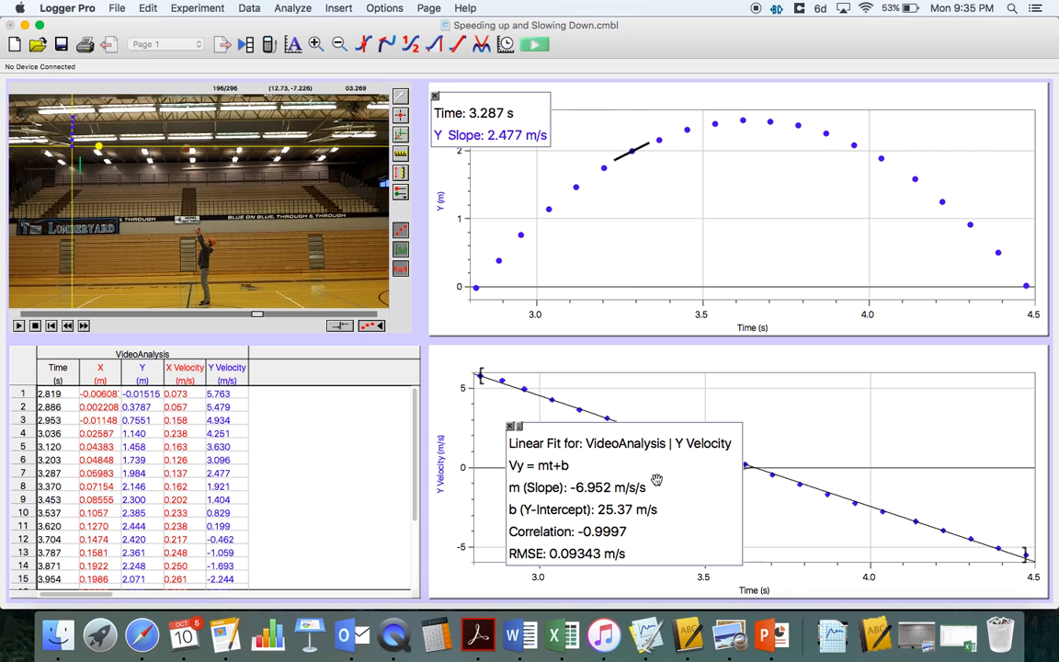
mouse_move(656, 480)
mouse_down()
mouse_move(567, 496)
mouse_move(593, 559)
mouse_move(585, 504)
mouse_up()
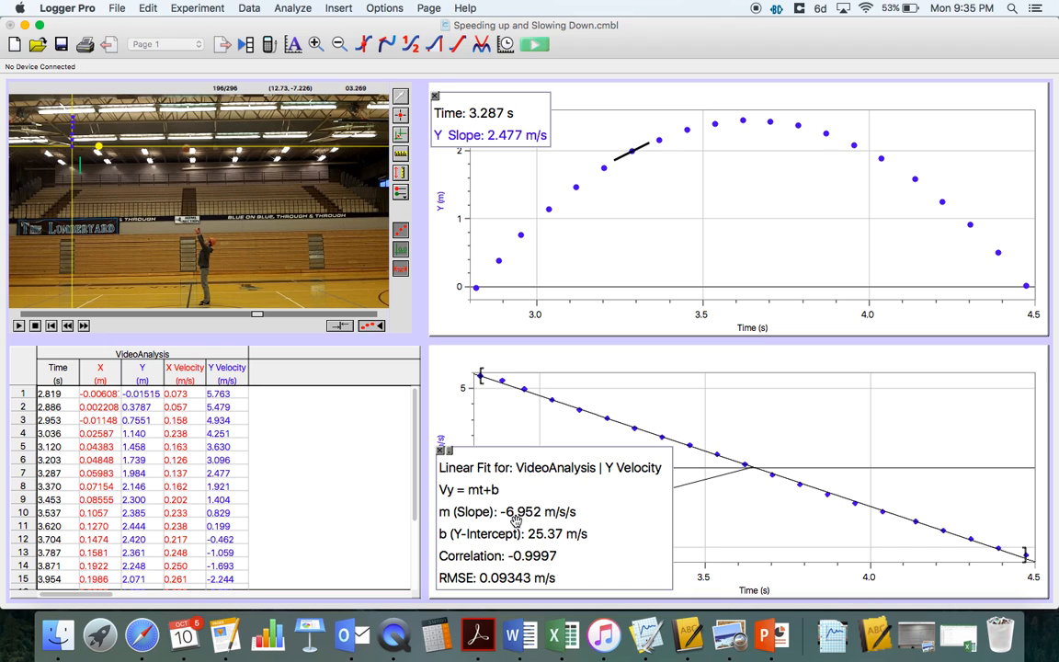
mouse_move(546, 522)
mouse_down()
mouse_move(809, 386)
mouse_move(870, 358)
mouse_move(883, 365)
mouse_move(793, 328)
mouse_move(777, 304)
mouse_move(845, 321)
mouse_up()
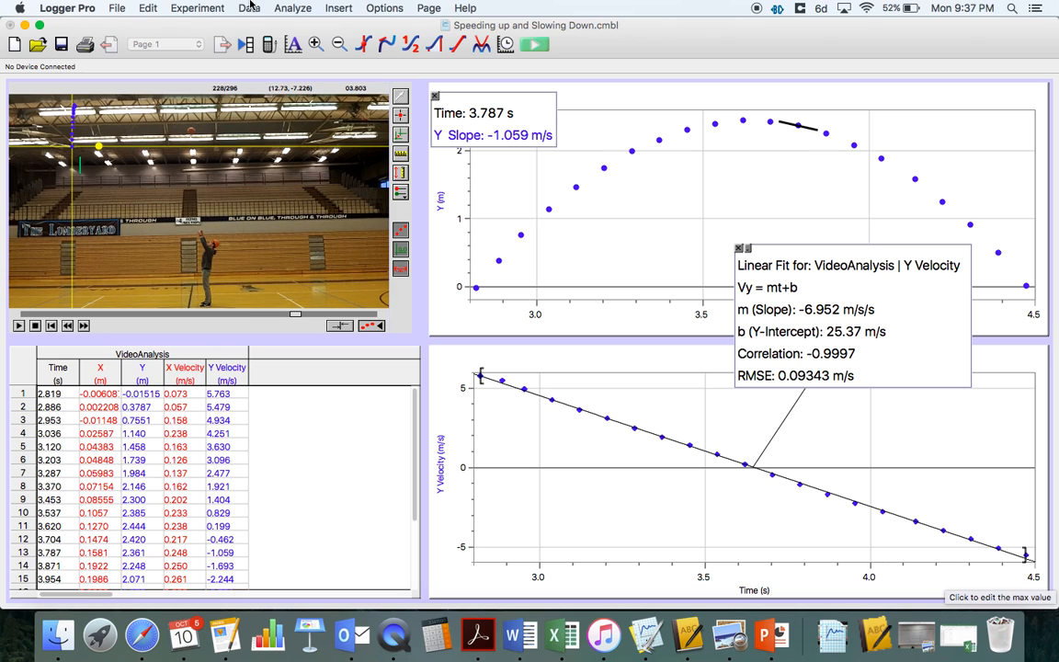
Quit Logger Pro, saving the current file, and open Changing Directions.cmbl from the desktop
click(65, 11)
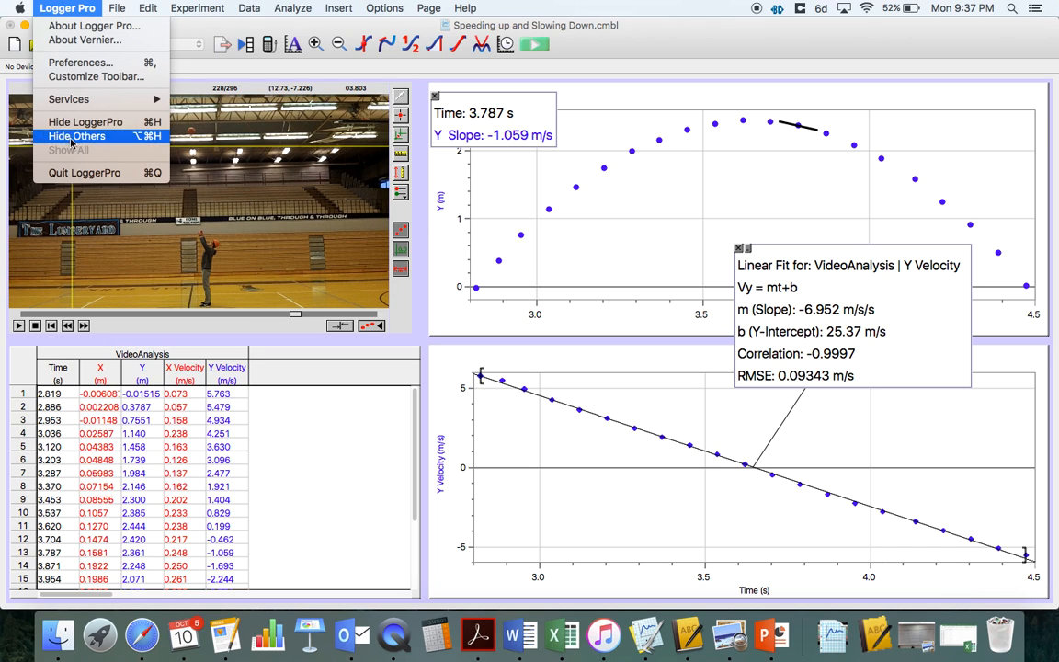
click(61, 171)
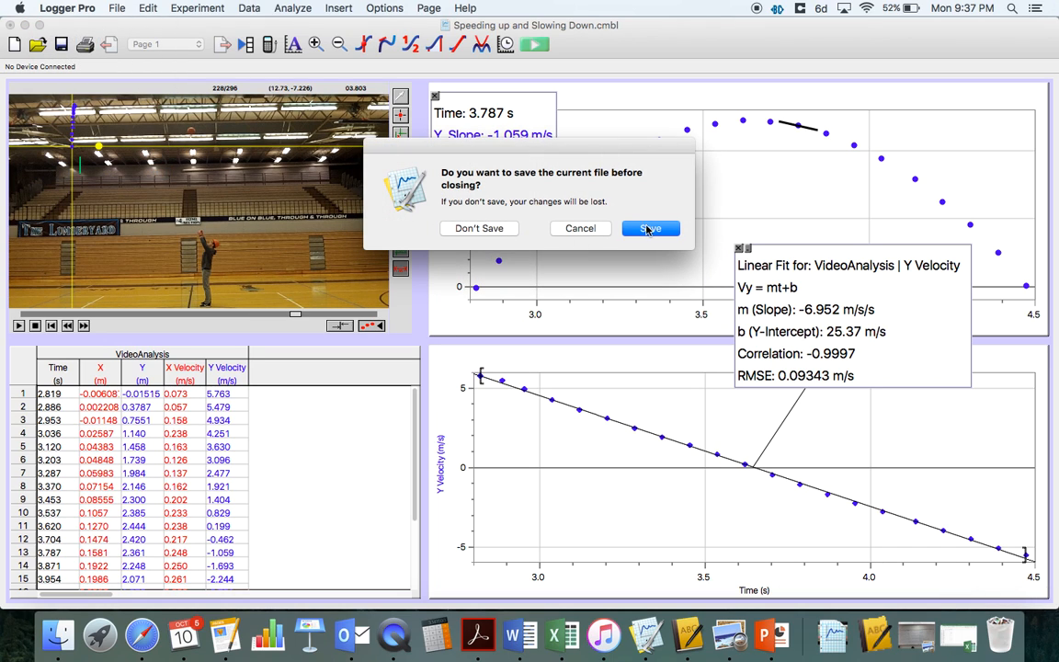
click(648, 229)
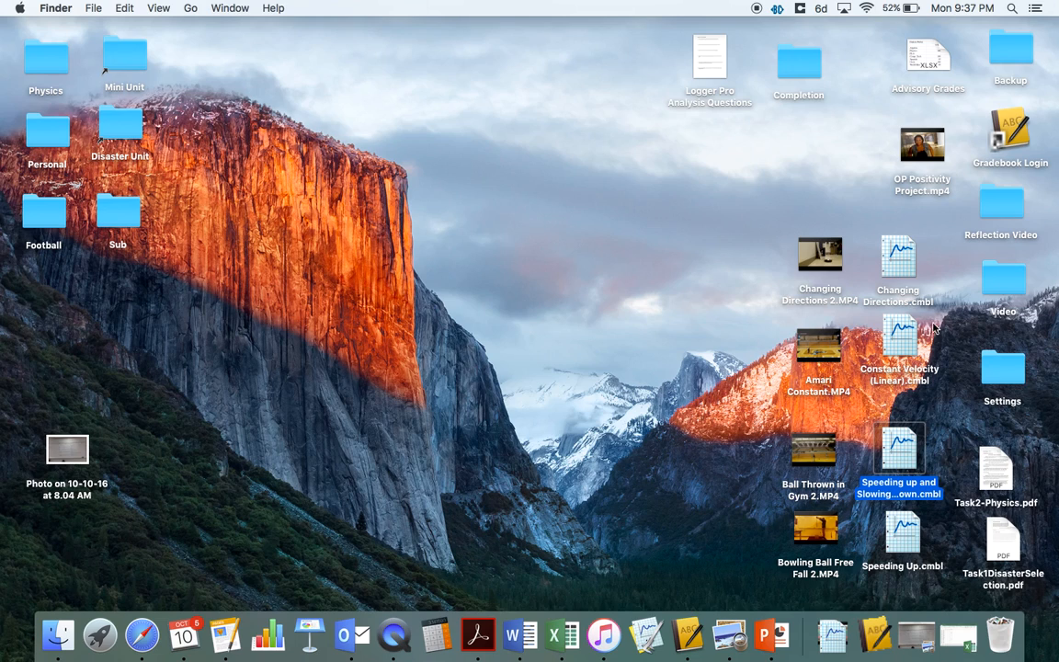
double_click(898, 254)
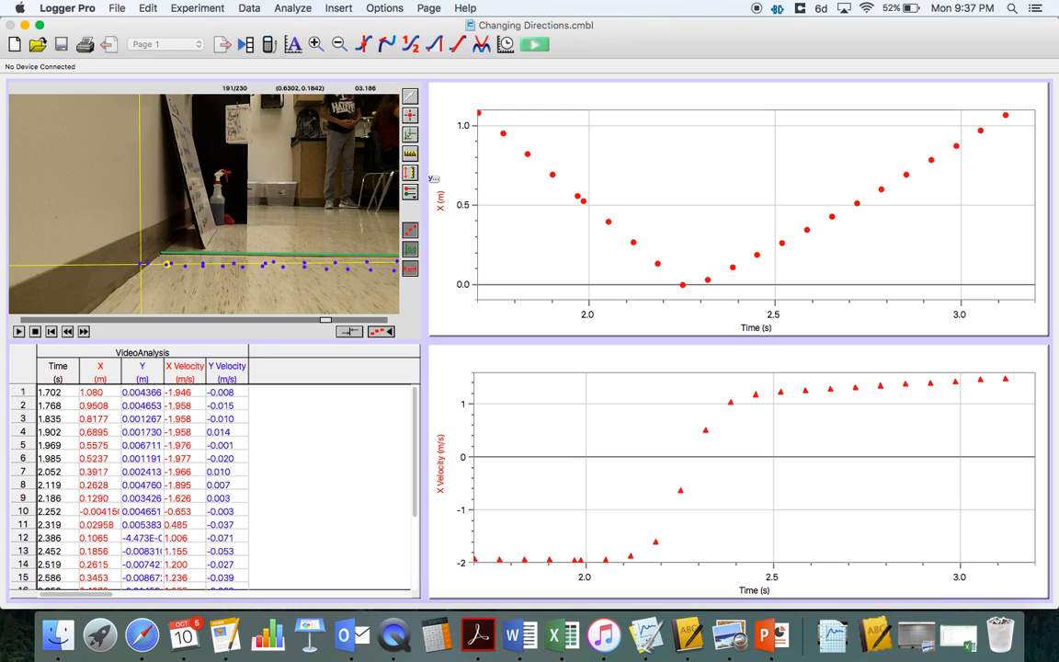
Apply a linear fit to the falling section of the X graph, about 1.72 to 2.20 s, and move its results box below the line
click(459, 178)
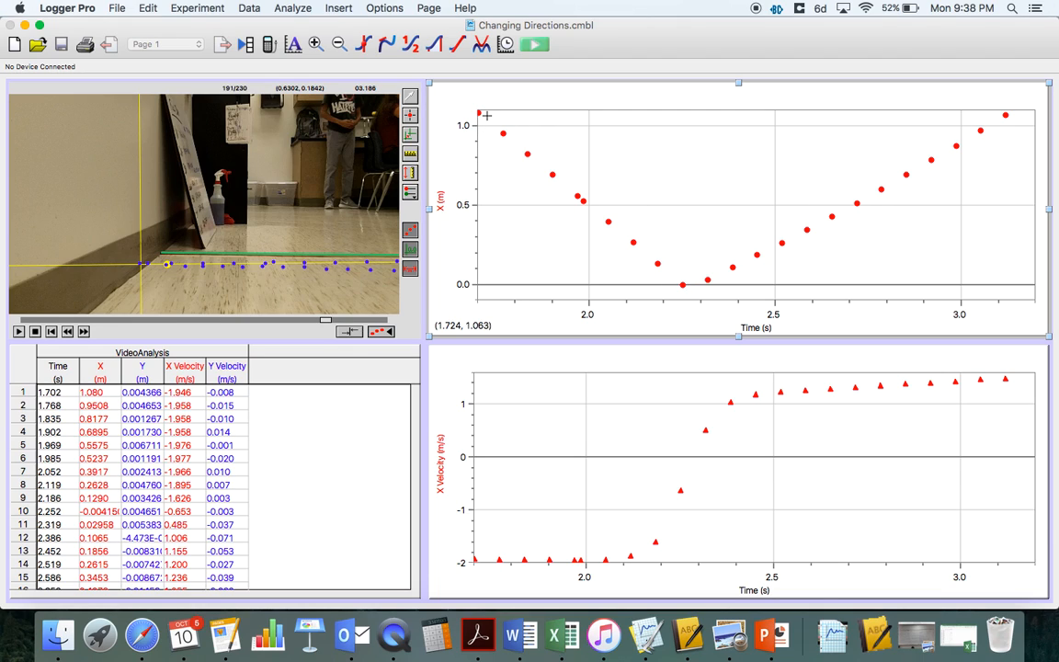
drag(487, 115, 665, 325)
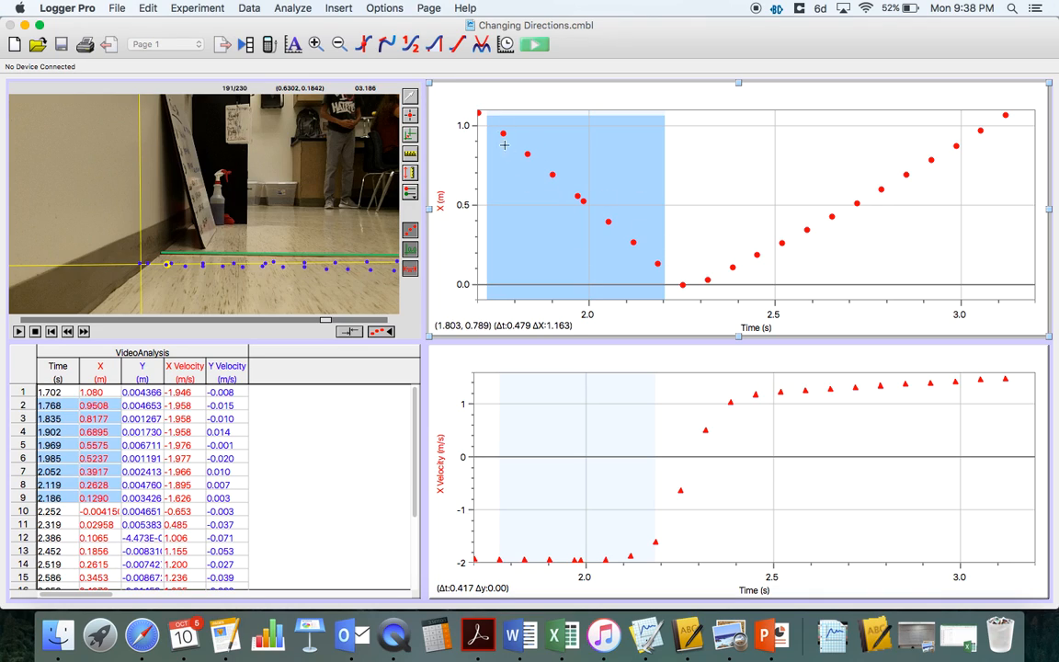
click(458, 44)
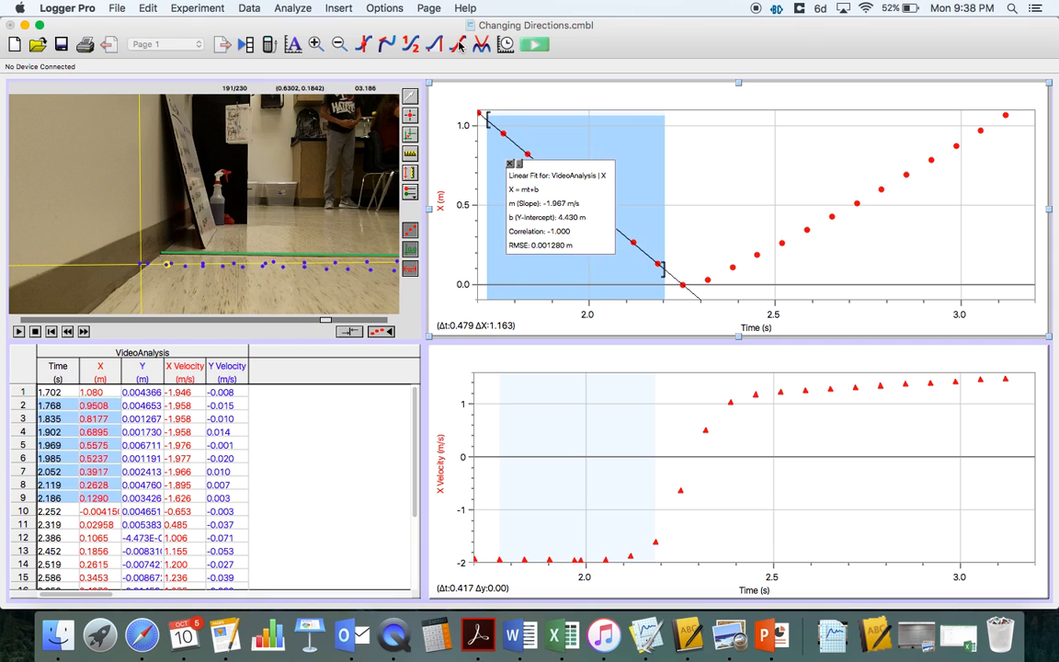
drag(545, 240, 495, 263)
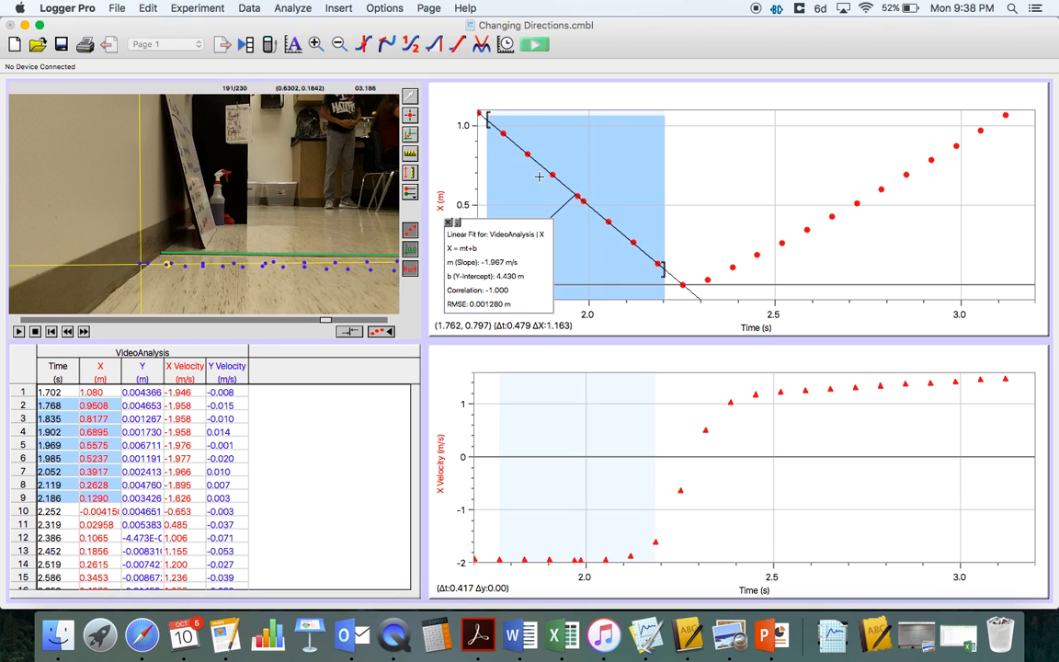
Set the falling-section X fit results box's font size to 18 and move the box away from the falling data points
double_click(506, 235)
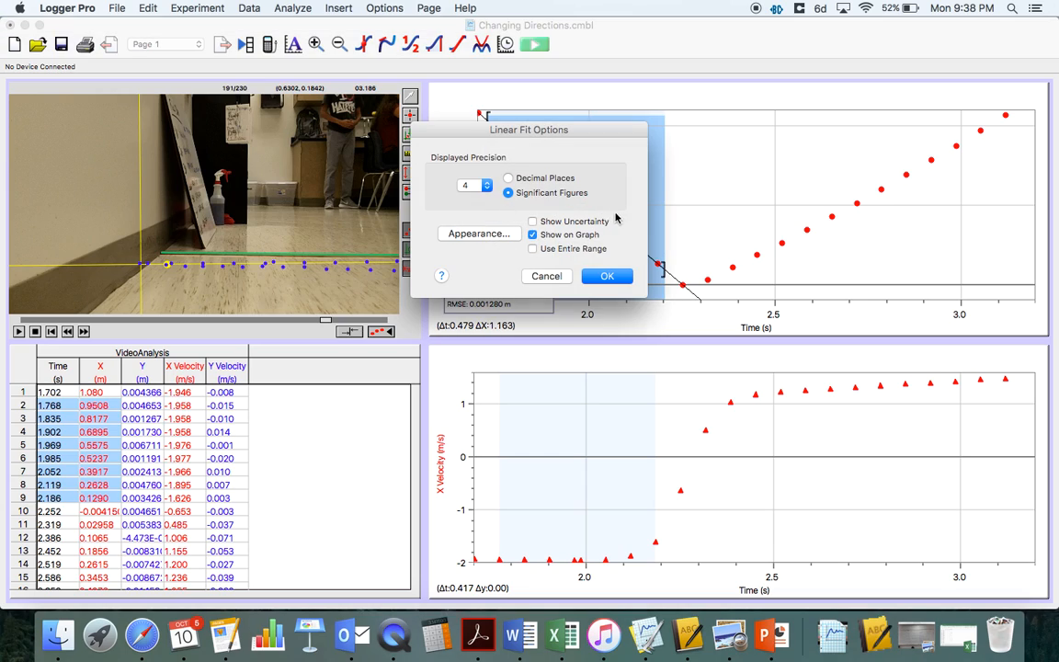
click(467, 234)
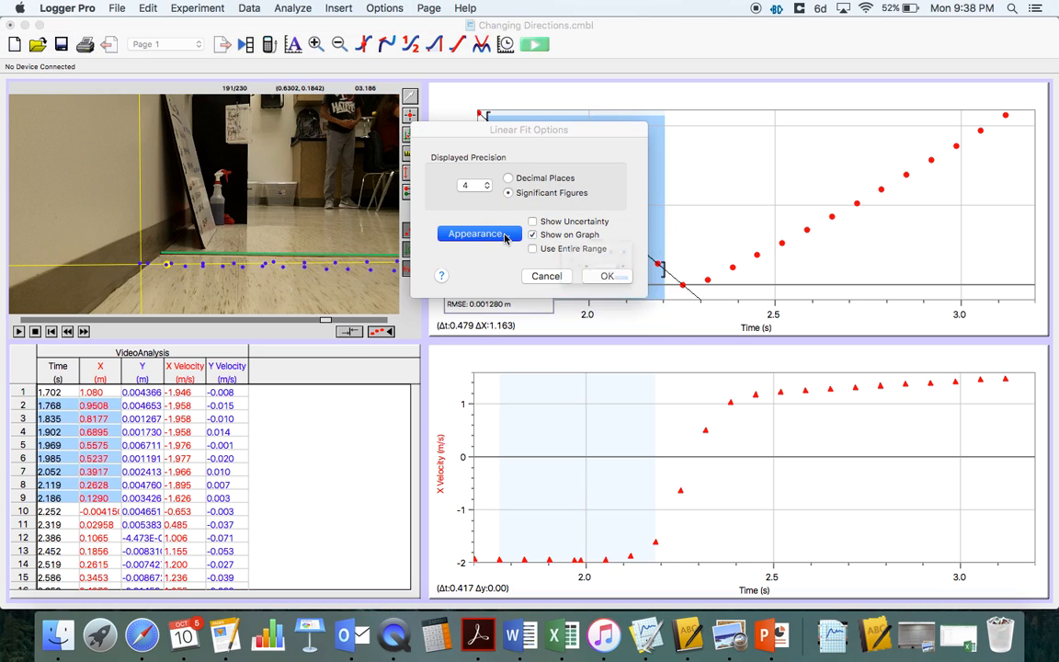
click(688, 227)
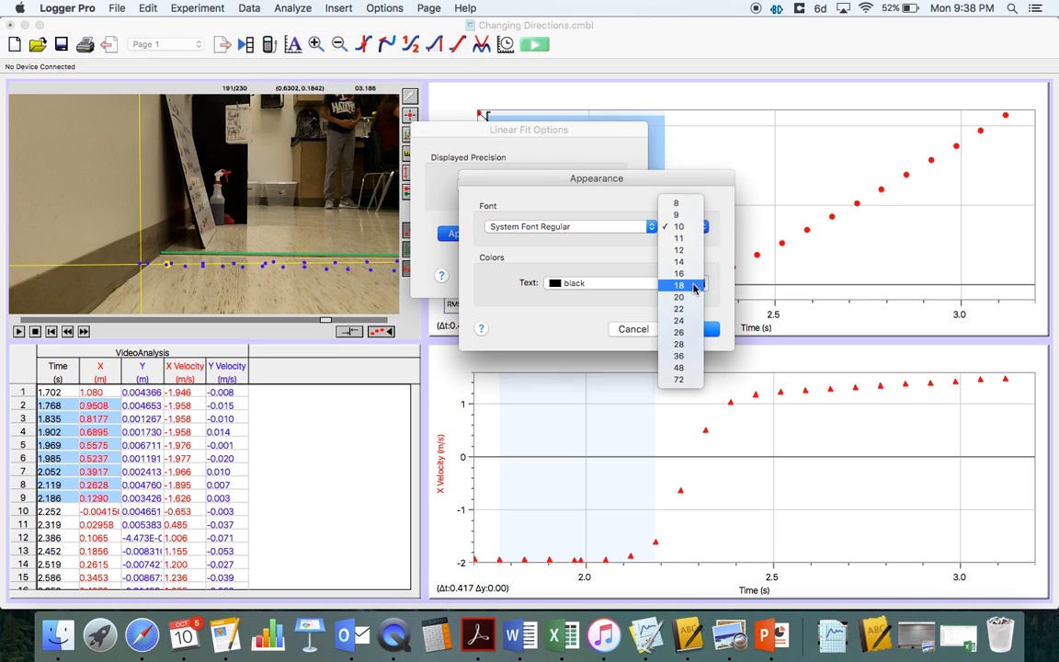
click(692, 286)
click(702, 331)
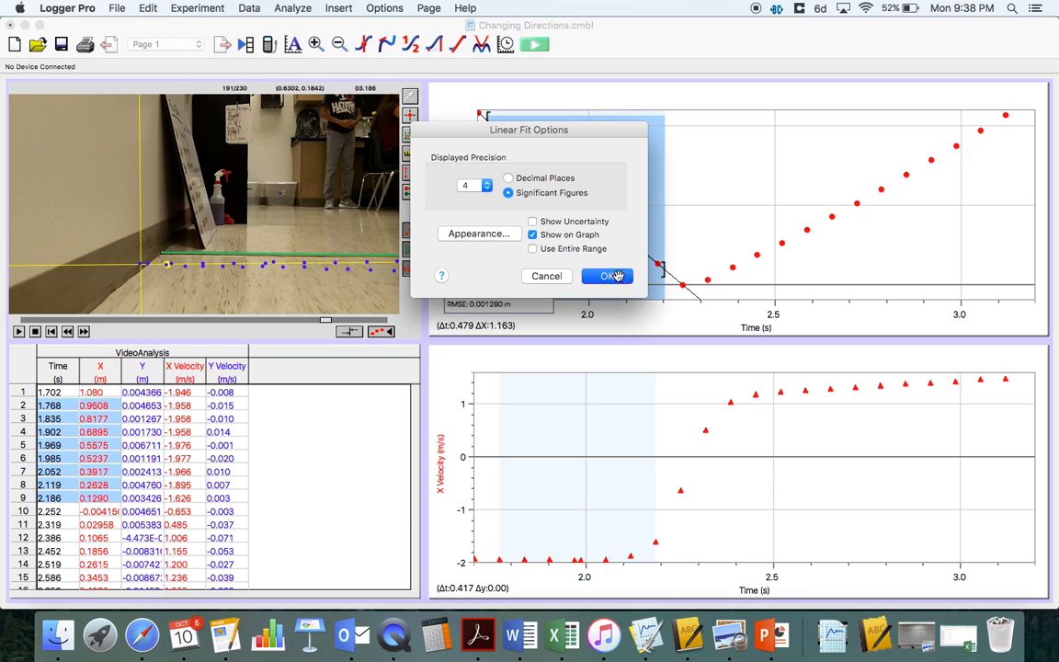
click(607, 276)
drag(506, 267, 460, 263)
Apply a linear fit to the rising section of the X graph, about 2.33 to 3.09 s, and move its results box below the line
click(712, 217)
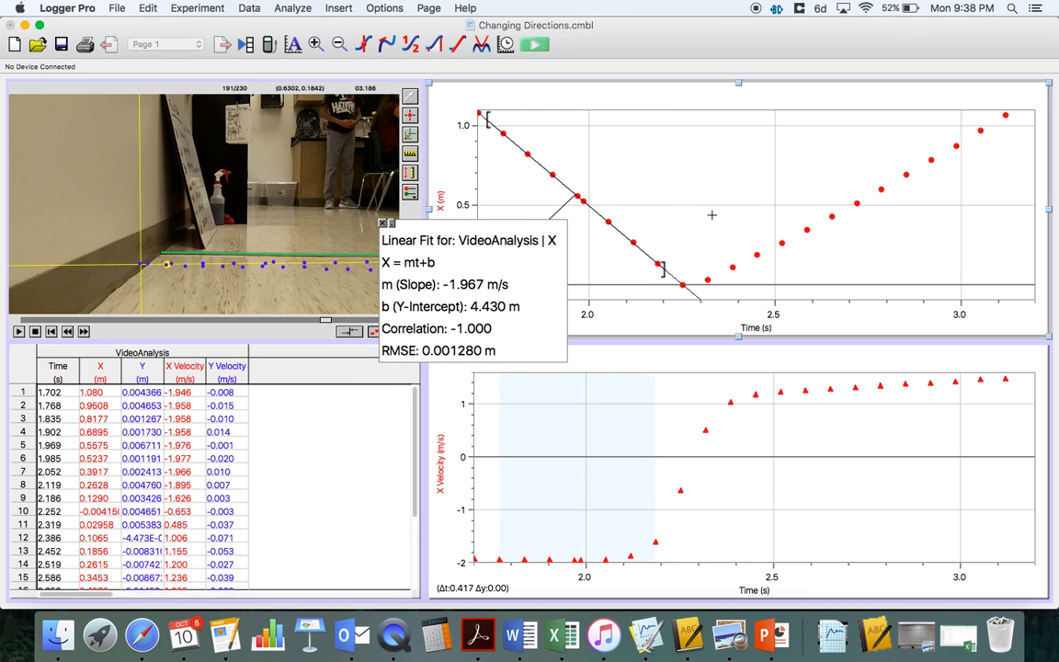
mouse_move(711, 209)
mouse_down()
mouse_move(888, 255)
mouse_move(993, 257)
mouse_up()
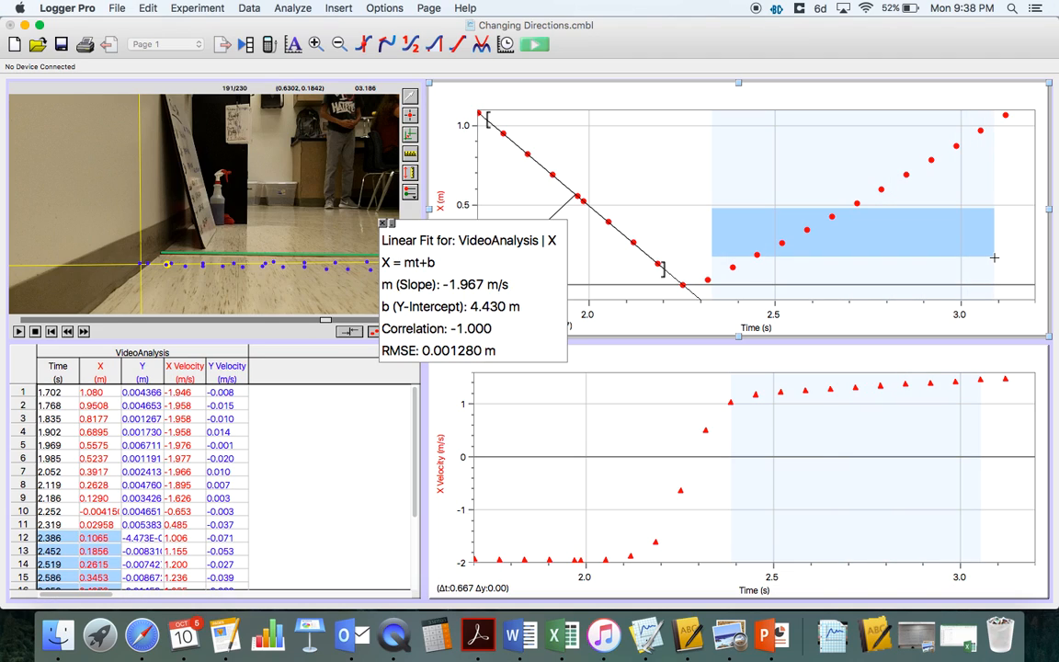
click(459, 46)
drag(519, 158, 709, 78)
drag(652, 109, 822, 278)
Set the rising-section X fit results box's font size to 18
double_click(822, 277)
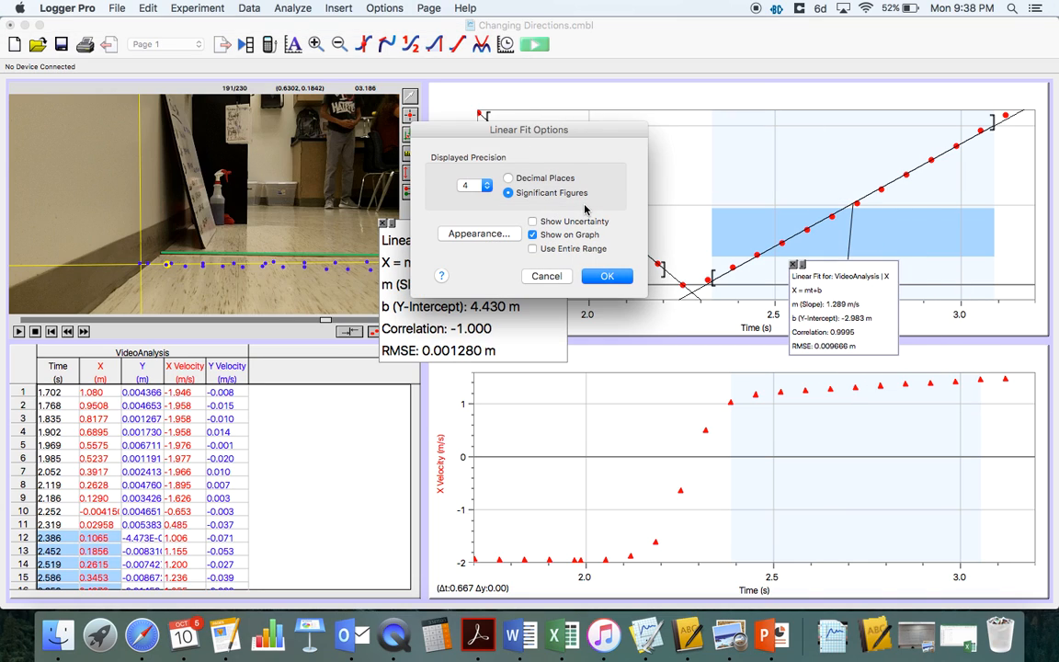
click(491, 232)
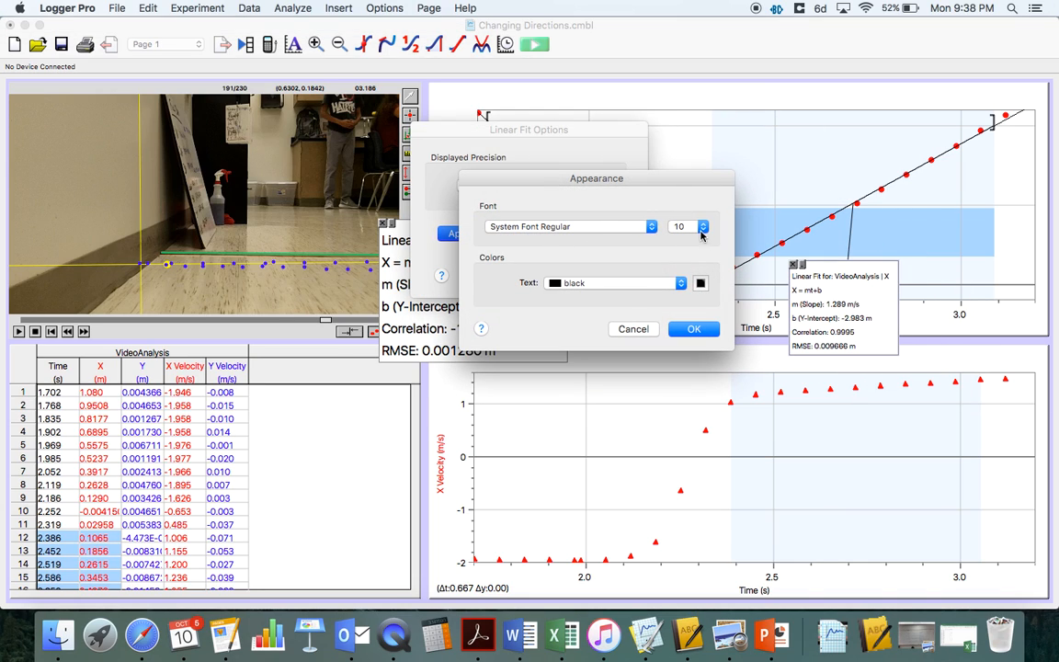
click(696, 228)
click(683, 286)
click(703, 333)
click(606, 275)
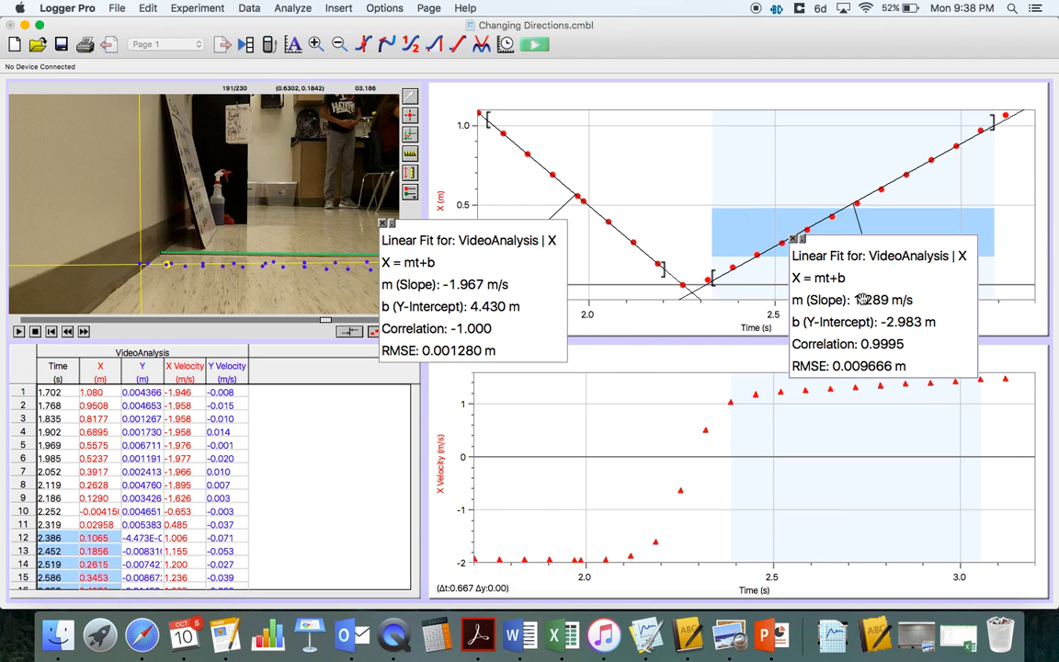
Move both X fit results boxes up onto the X graph, clear of the X Velocity graph
drag(788, 268, 962, 291)
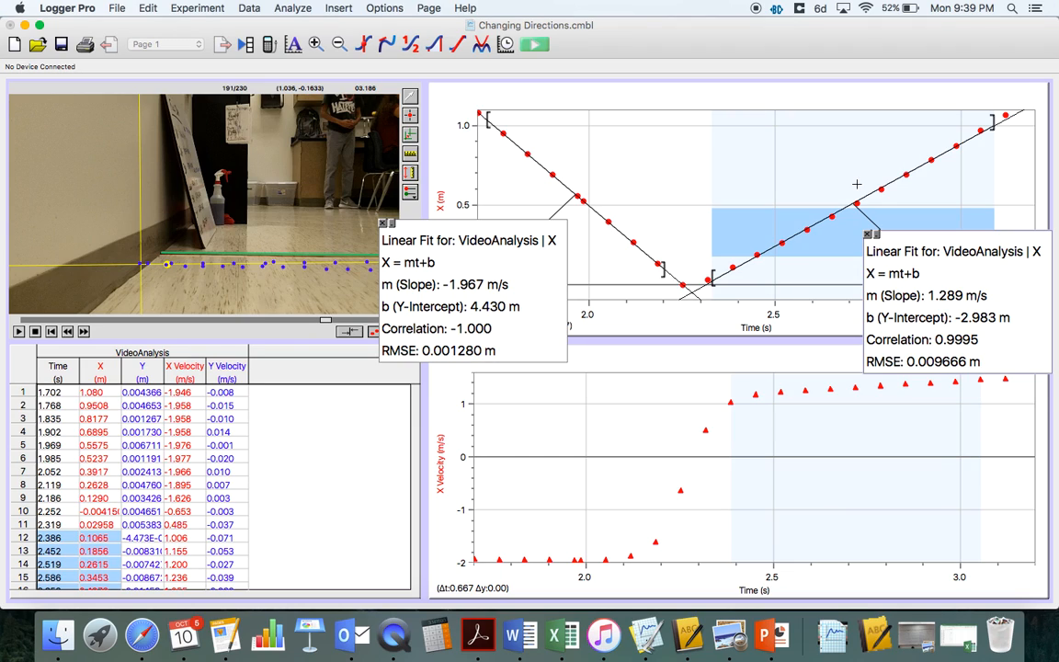
drag(948, 294, 946, 179)
drag(527, 233, 511, 130)
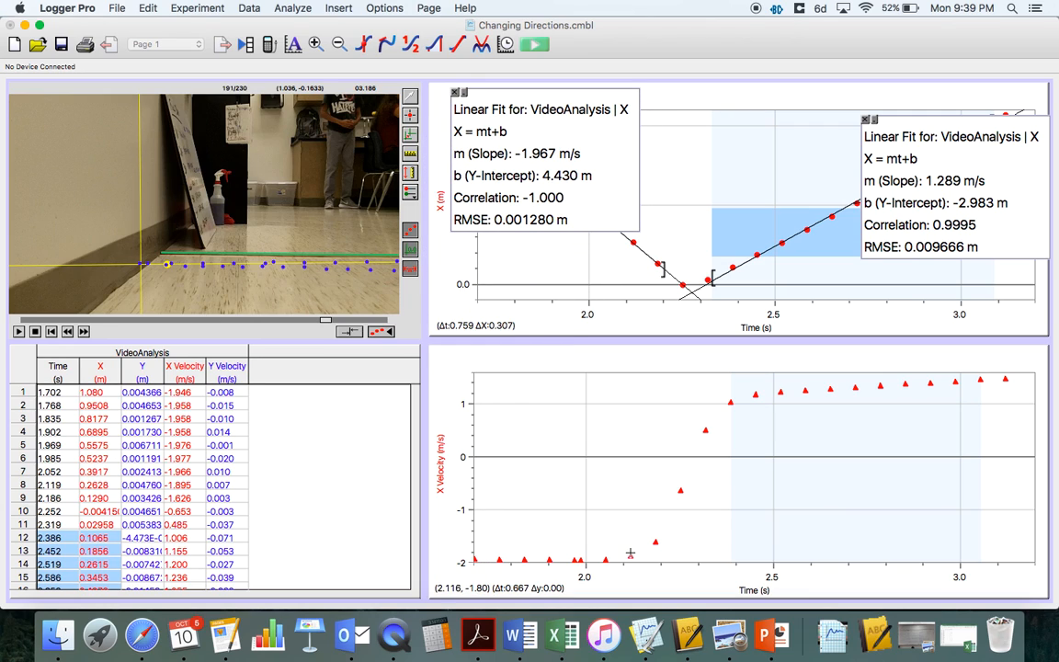
Highlight the early and late nearly flat sections of the X Velocity graph in turn to examine them
click(522, 510)
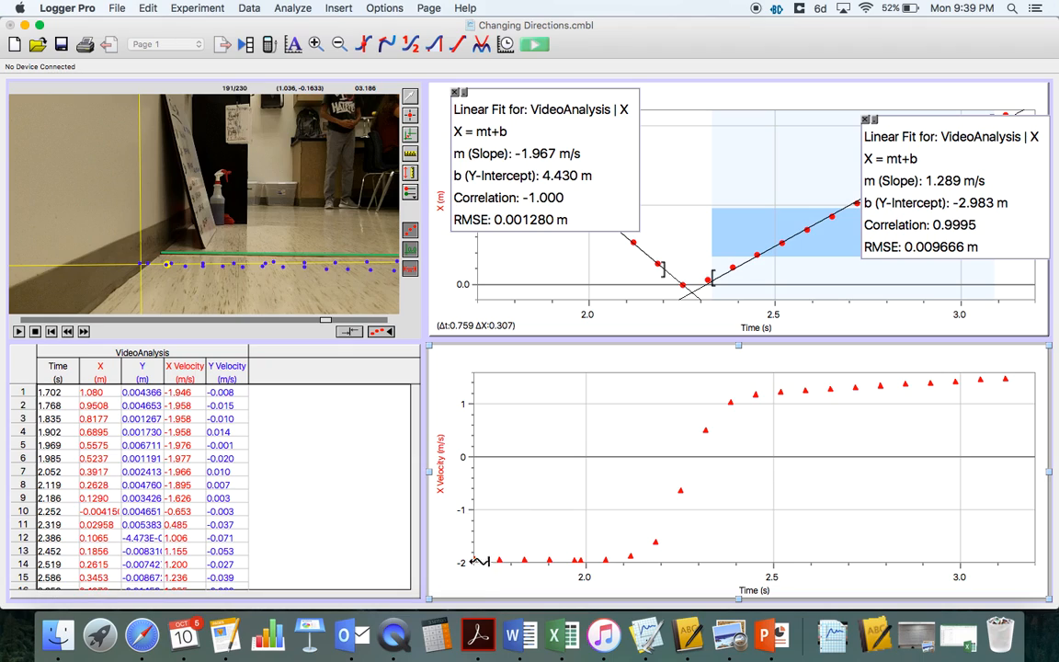
drag(489, 561, 612, 566)
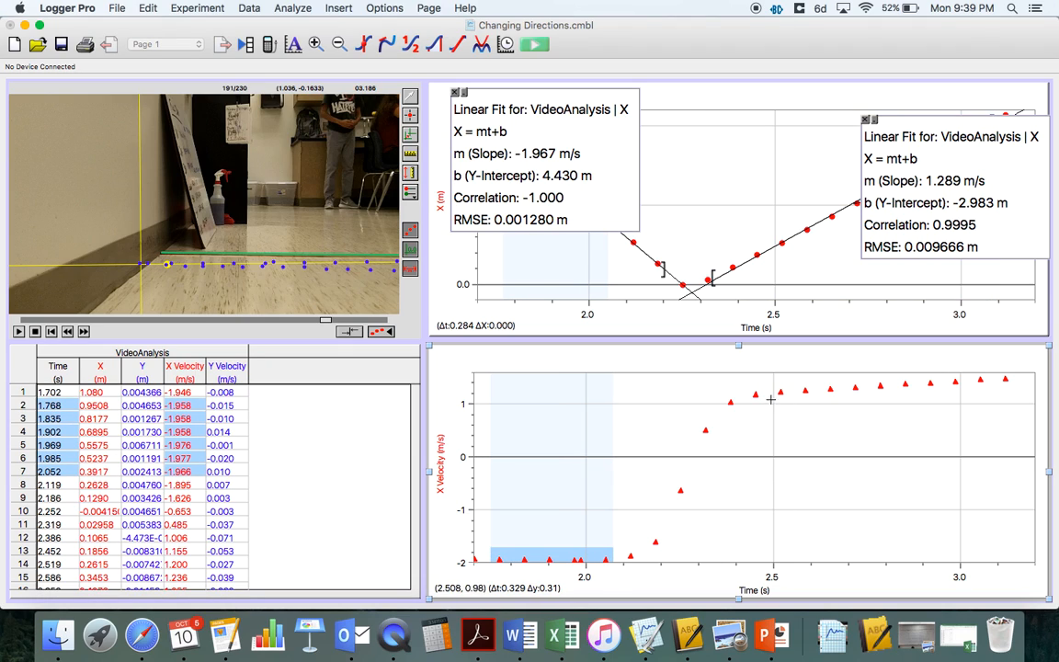
drag(767, 391, 972, 413)
Apply a linear fit to the early flat section of the X Velocity graph, about 1.72 to 2.07 s
click(810, 449)
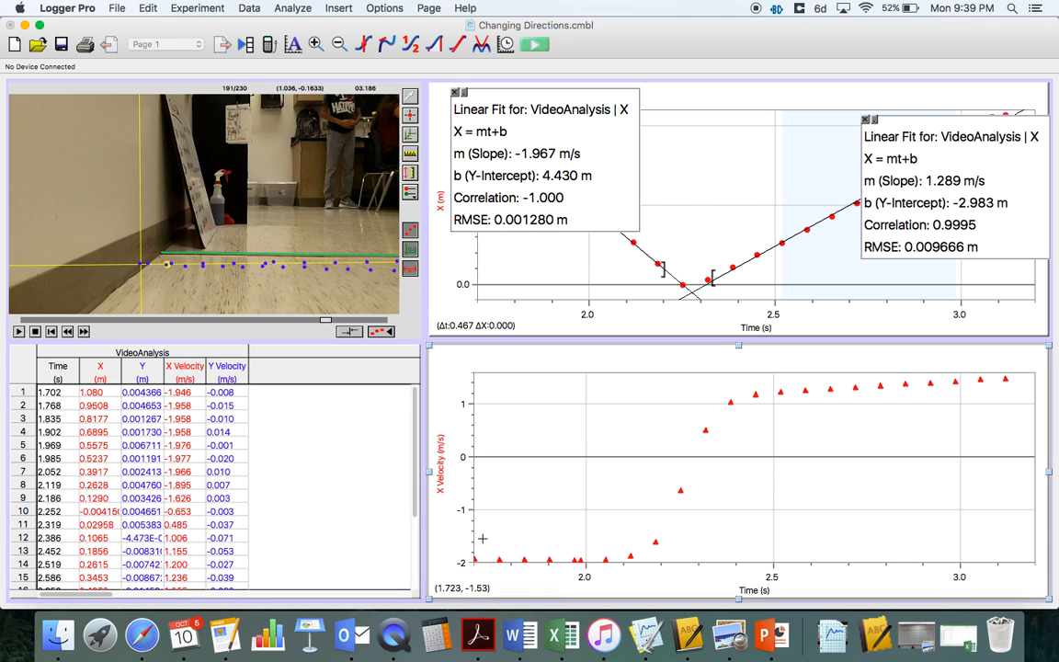
drag(481, 548, 612, 577)
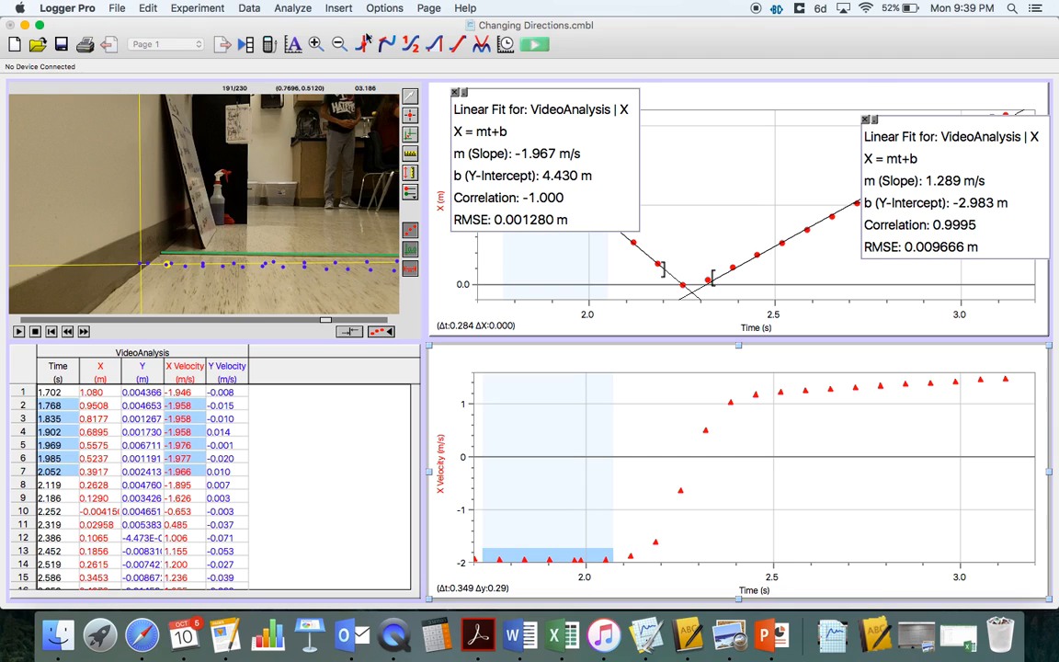
click(435, 44)
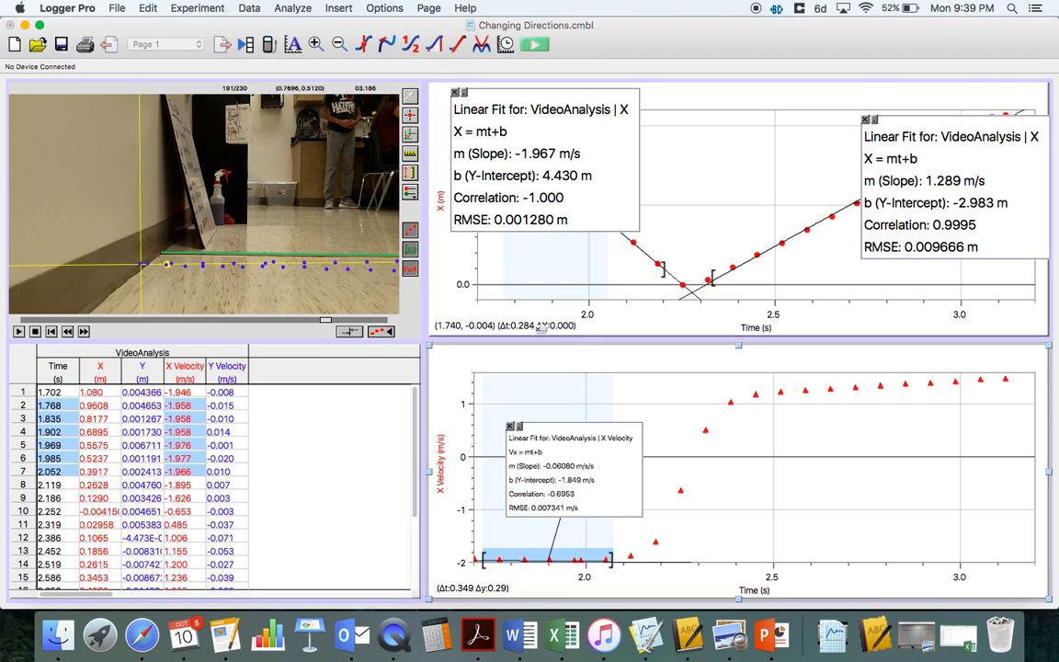
Set the early X Velocity fit results box's font size to 18 and move the box above the data points
double_click(558, 464)
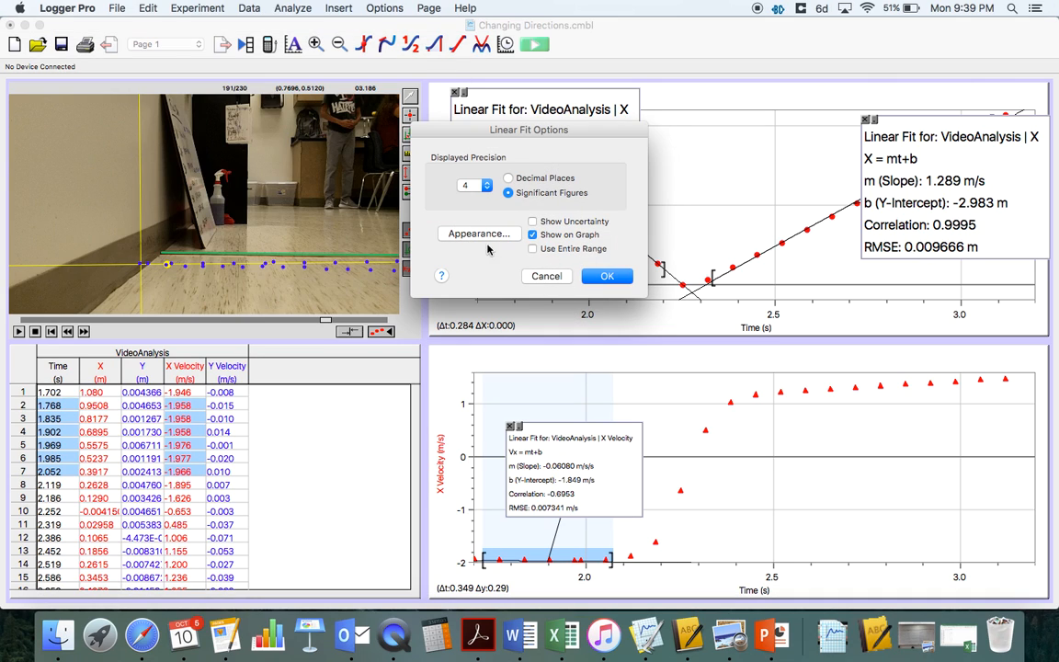
click(469, 234)
click(678, 226)
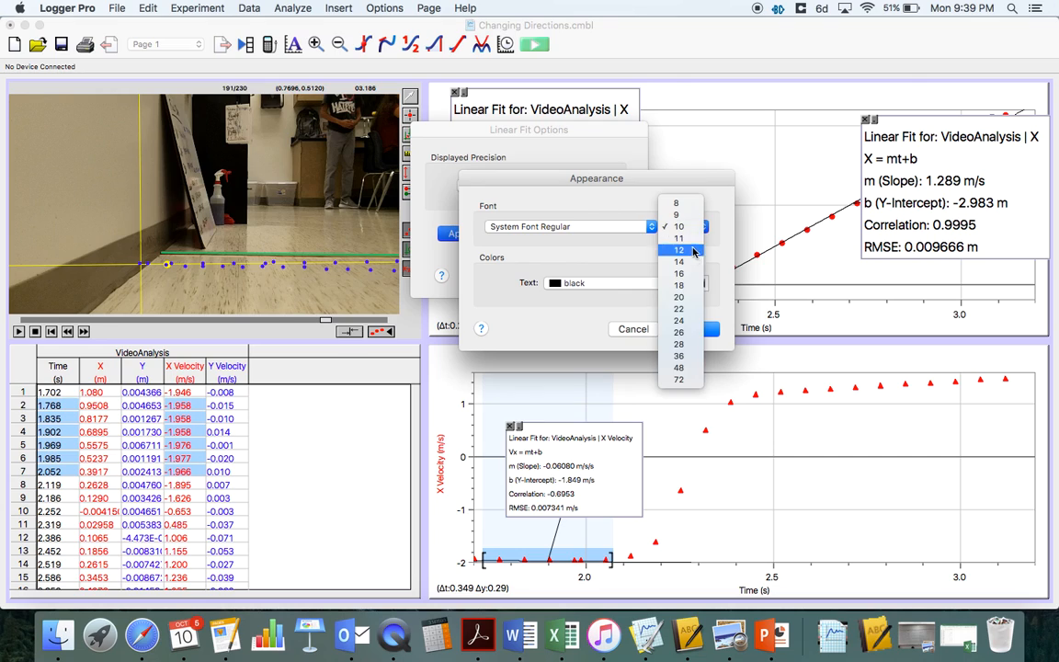
click(696, 287)
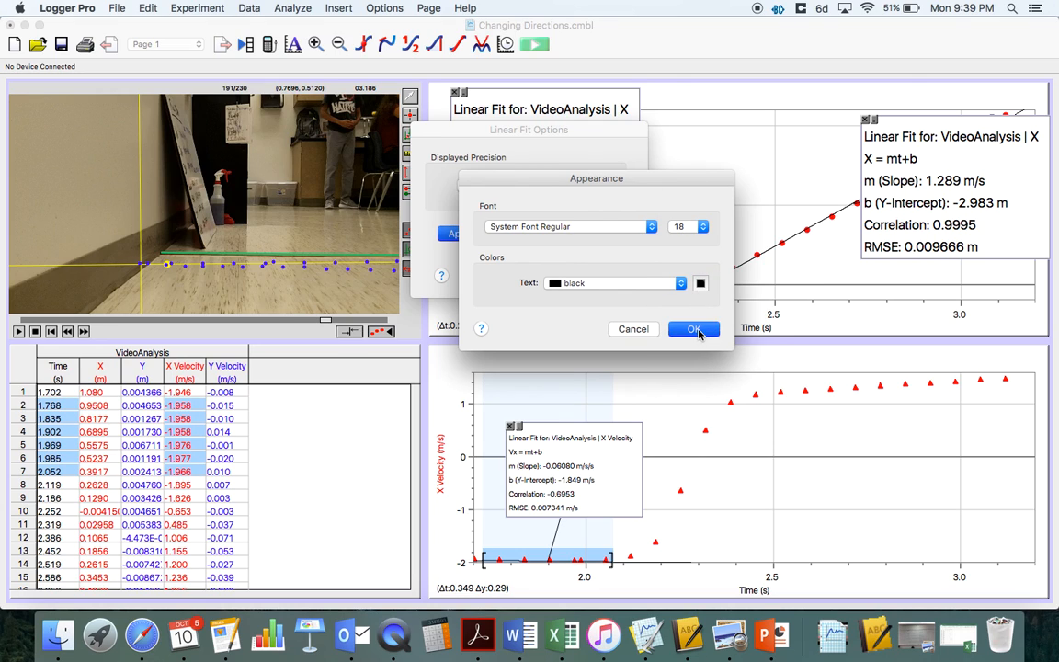
click(684, 328)
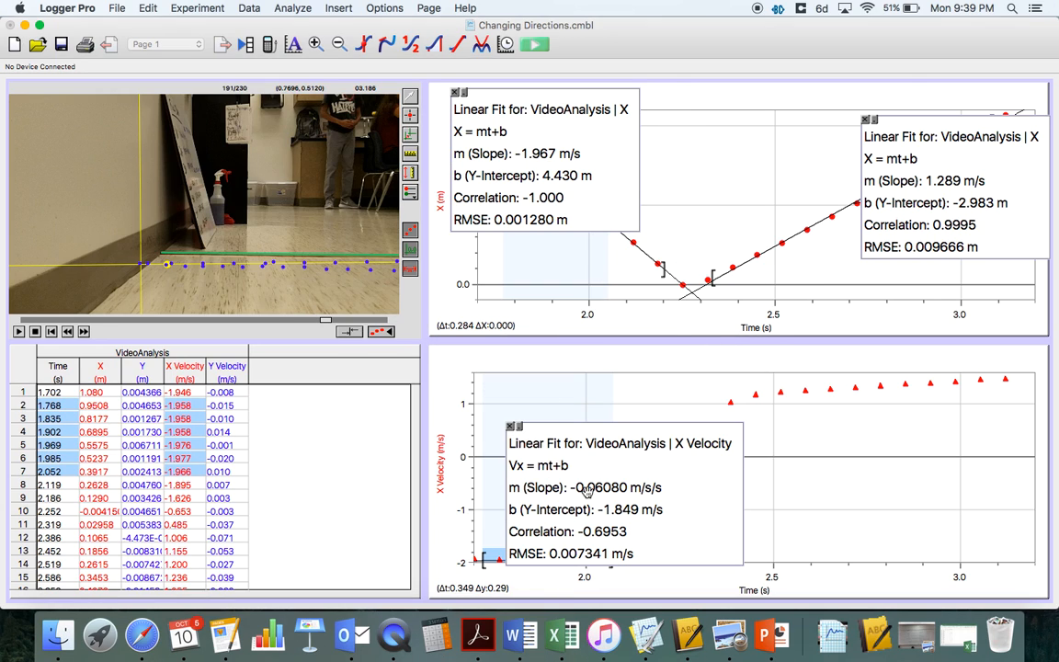
drag(586, 491, 508, 418)
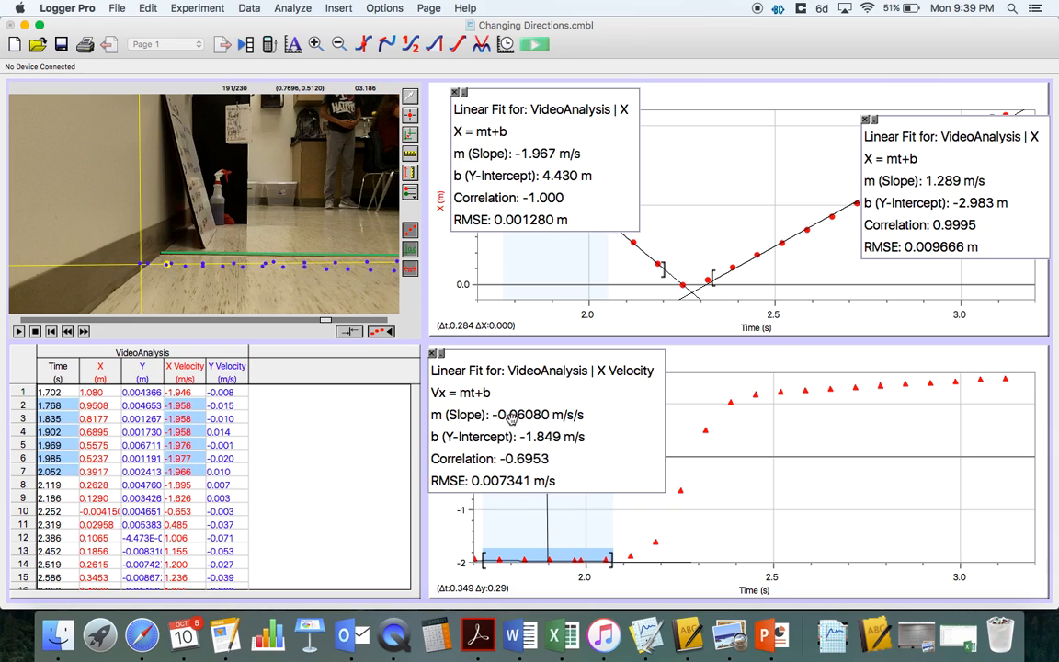
Apply a linear fit to the late section of the X Velocity graph, about 2.45 to 3.07 s, and move its results box below the line
click(770, 384)
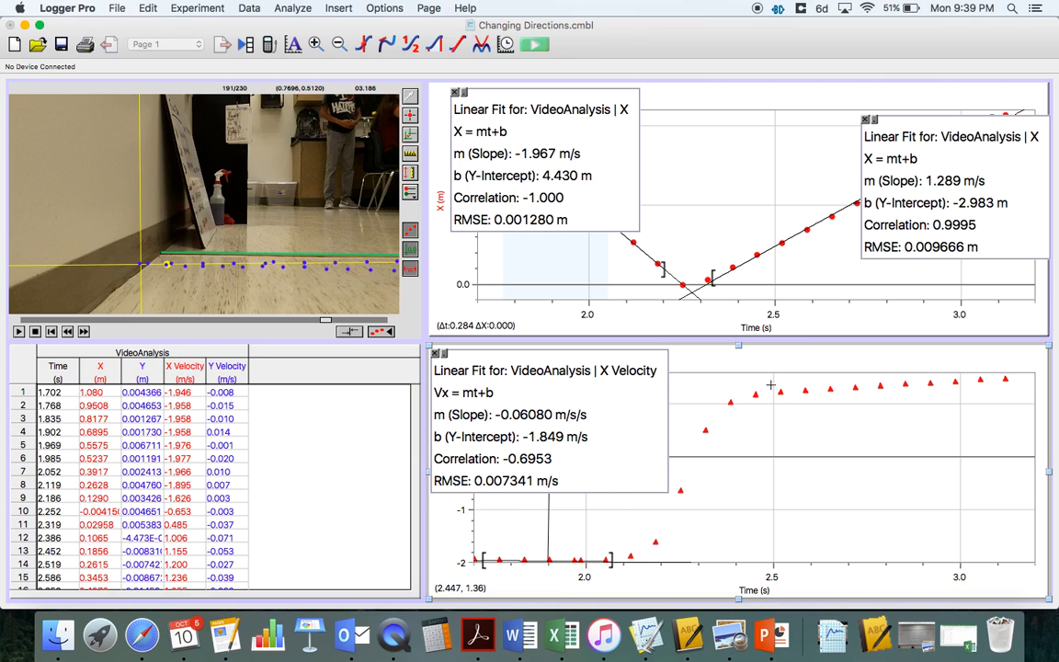
drag(770, 384, 988, 386)
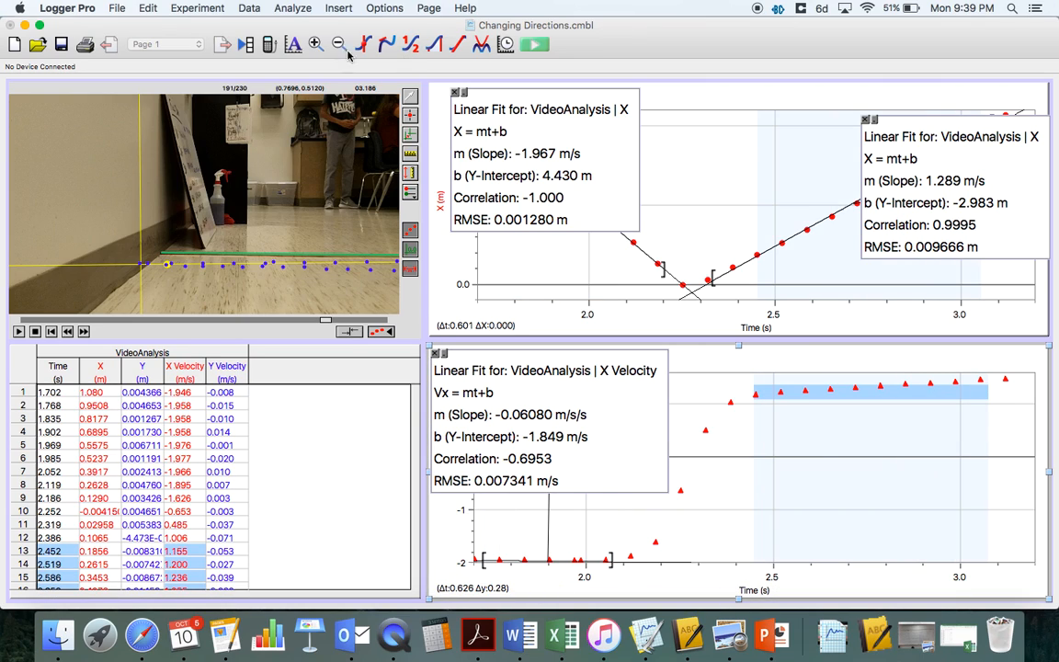
click(461, 45)
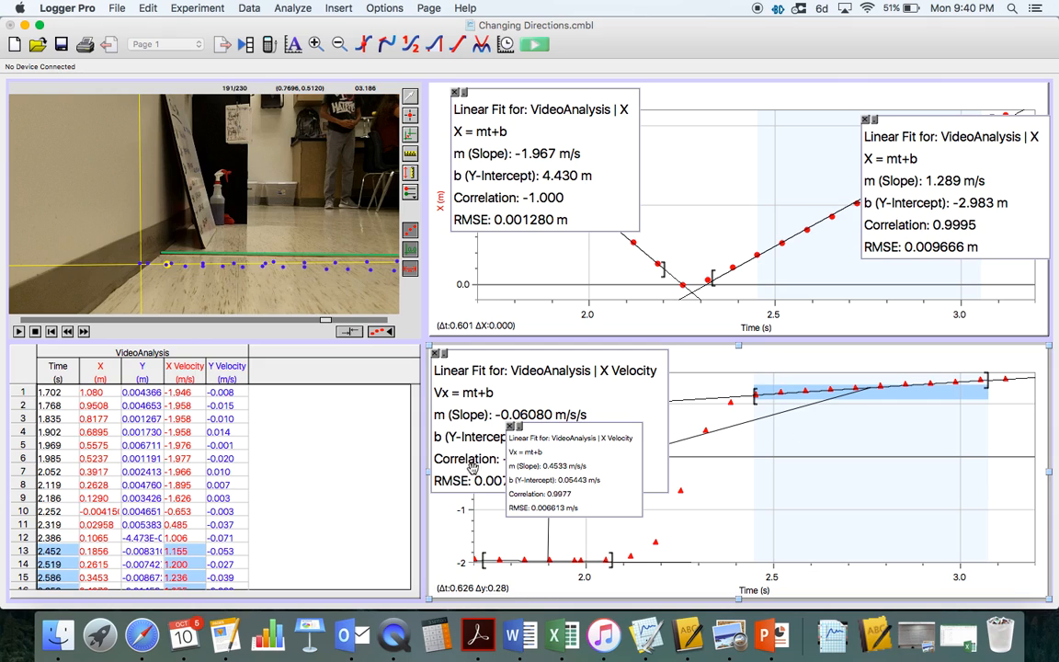
drag(599, 477, 873, 477)
Set the late X Velocity fit results box's font size to 18 and reposition the box slightly lower below its fit line
double_click(868, 473)
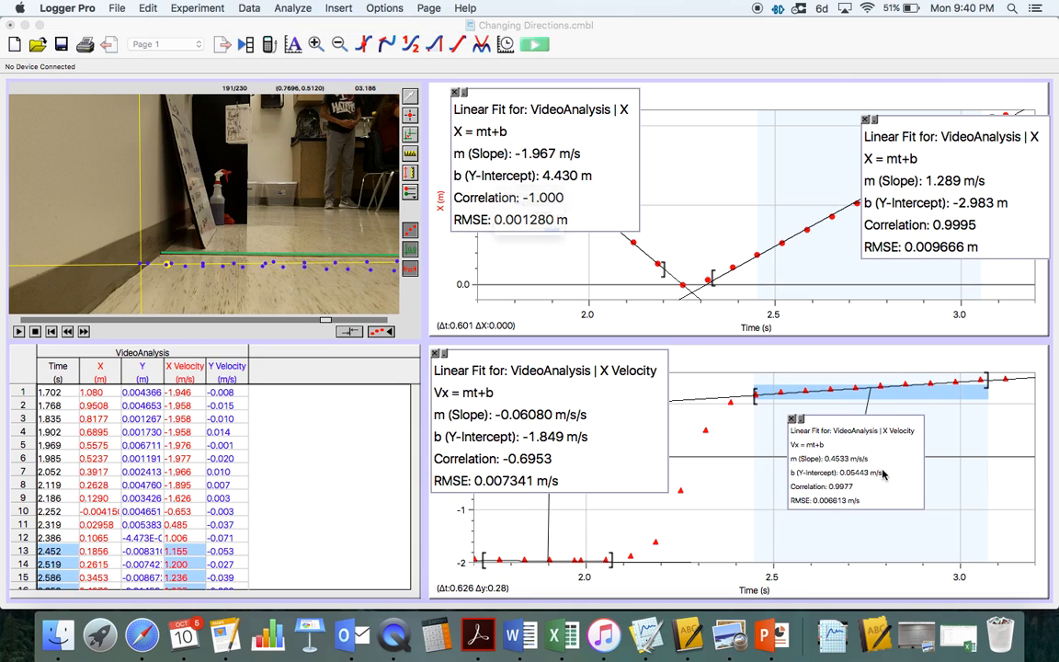
click(476, 233)
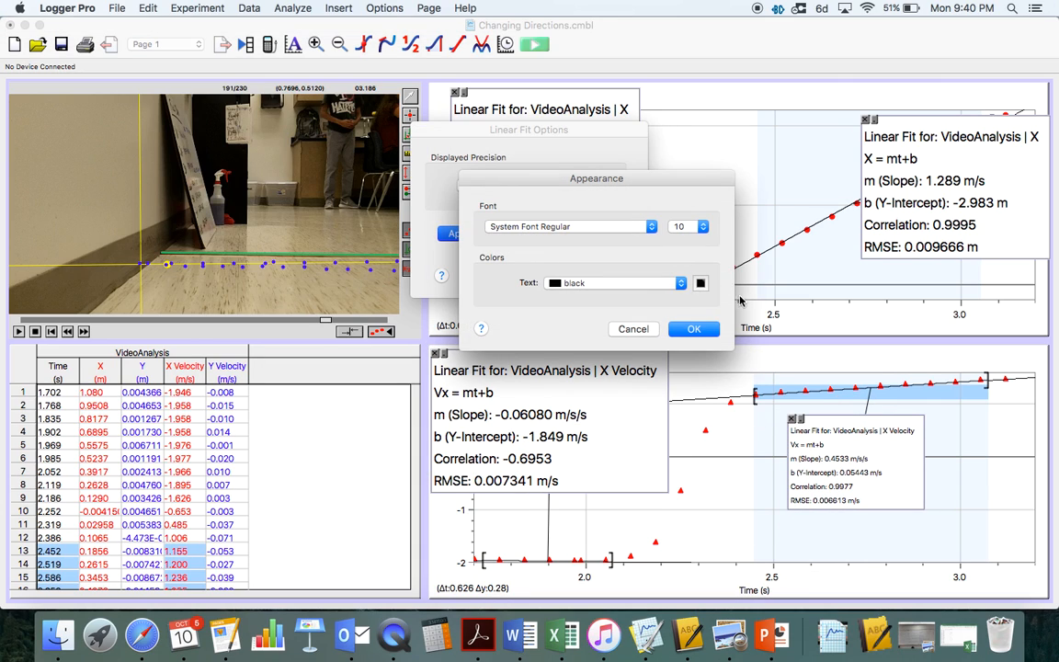
click(691, 230)
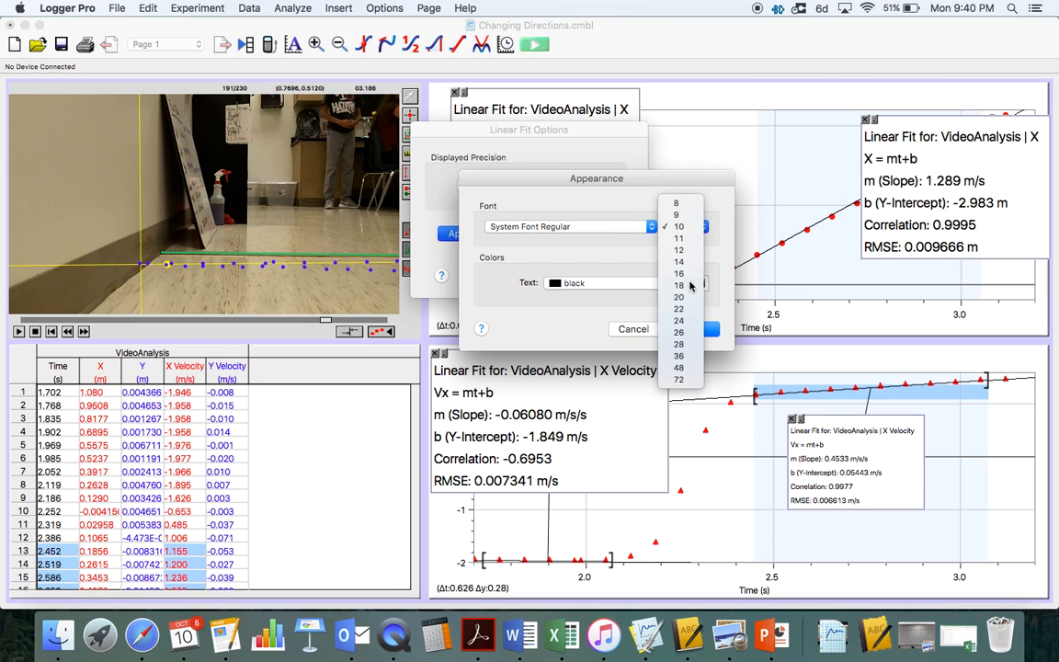
click(735, 296)
click(694, 329)
click(605, 275)
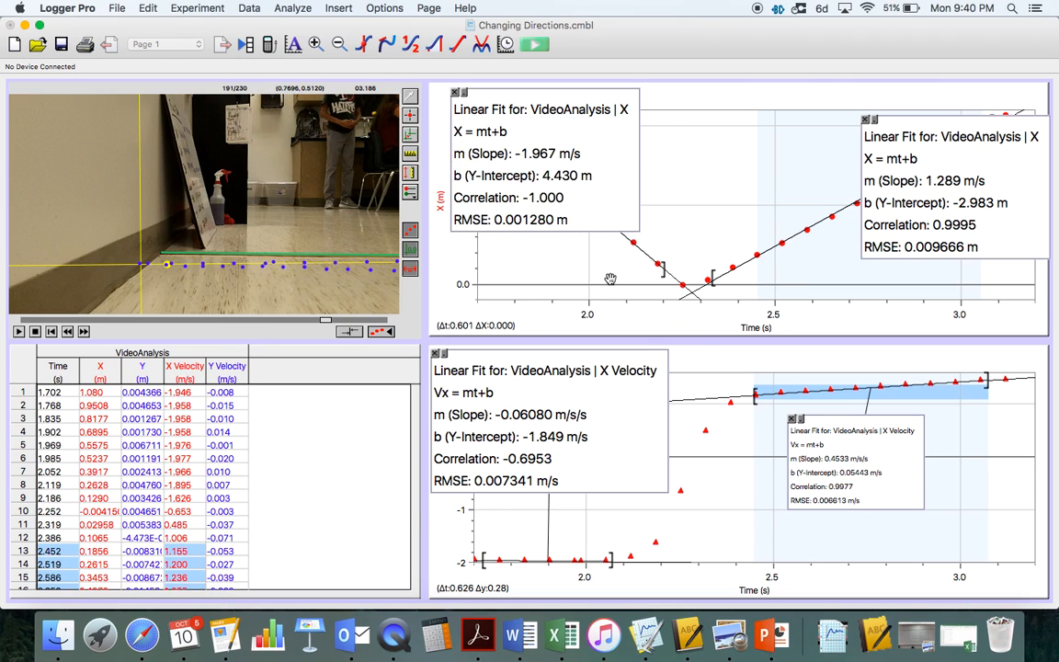
drag(895, 486, 881, 494)
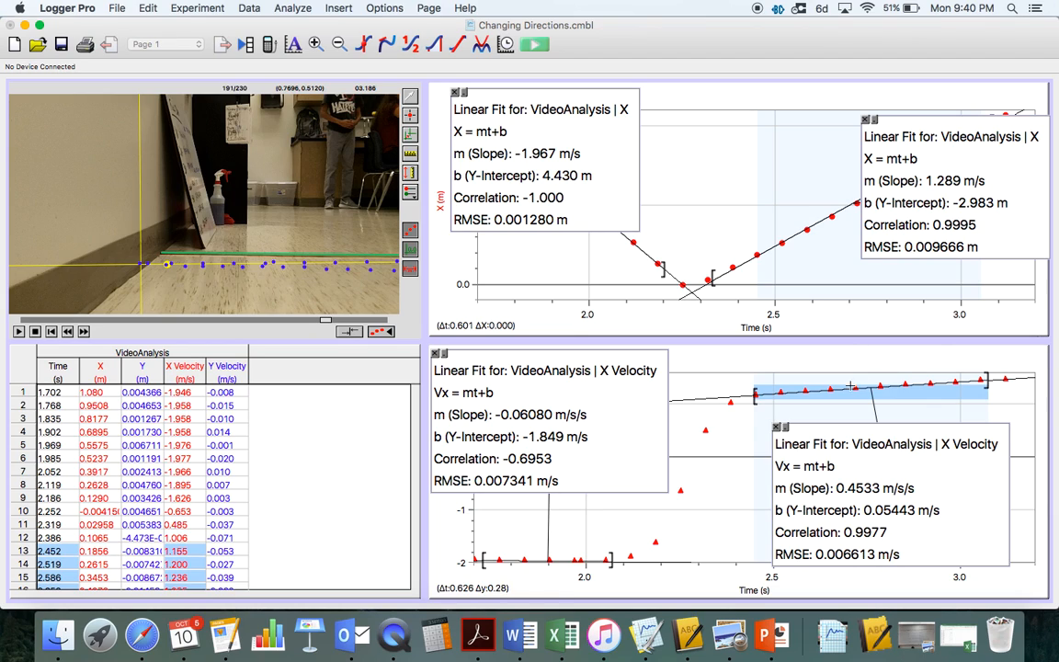
Move the early X Velocity fit results box aside to examine the late fit line's extension, and return it above the early data points
drag(551, 414, 558, 549)
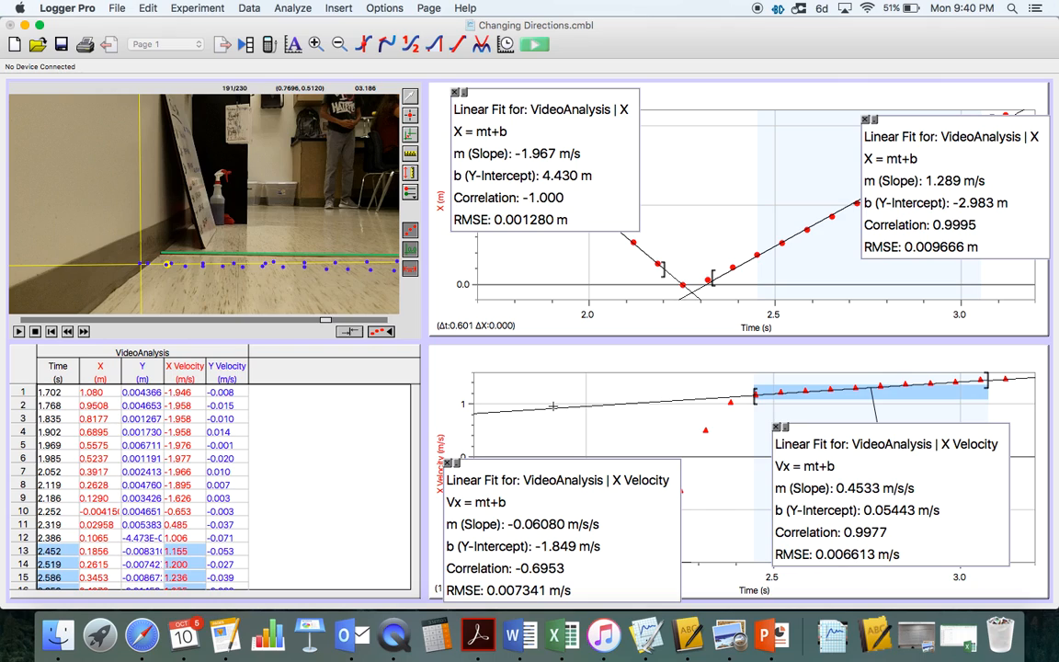
drag(539, 514, 647, 569)
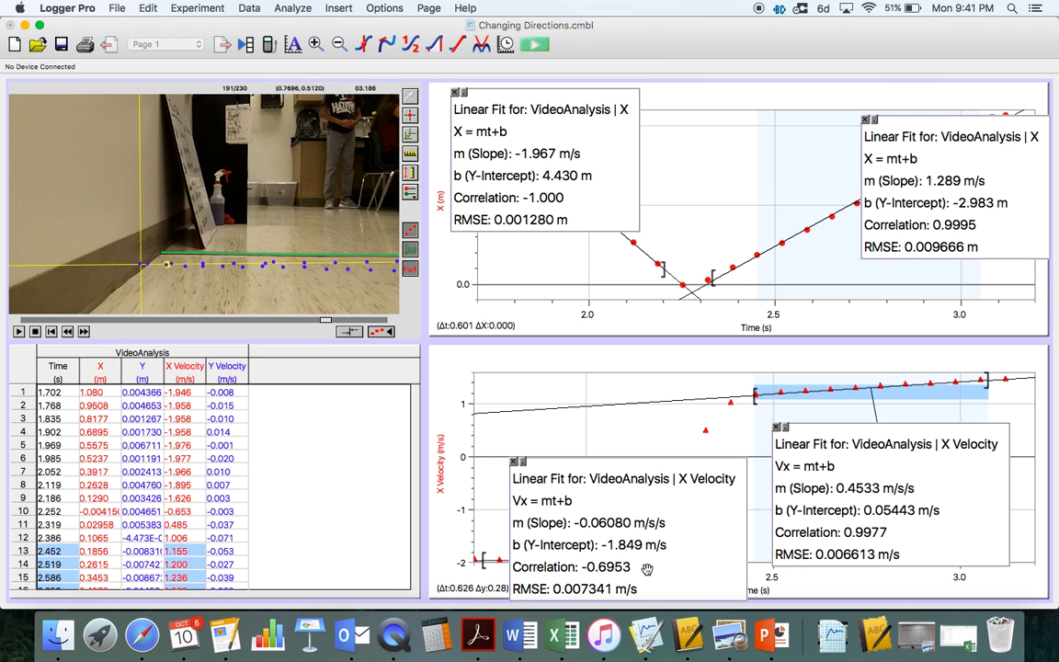
drag(647, 568, 595, 520)
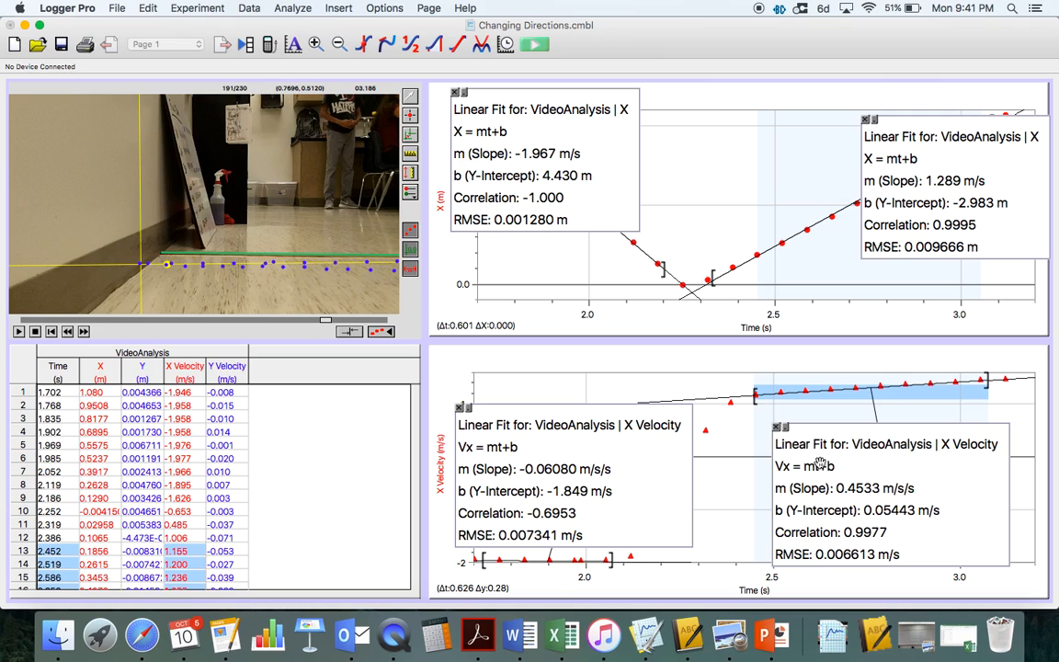
drag(580, 449, 553, 391)
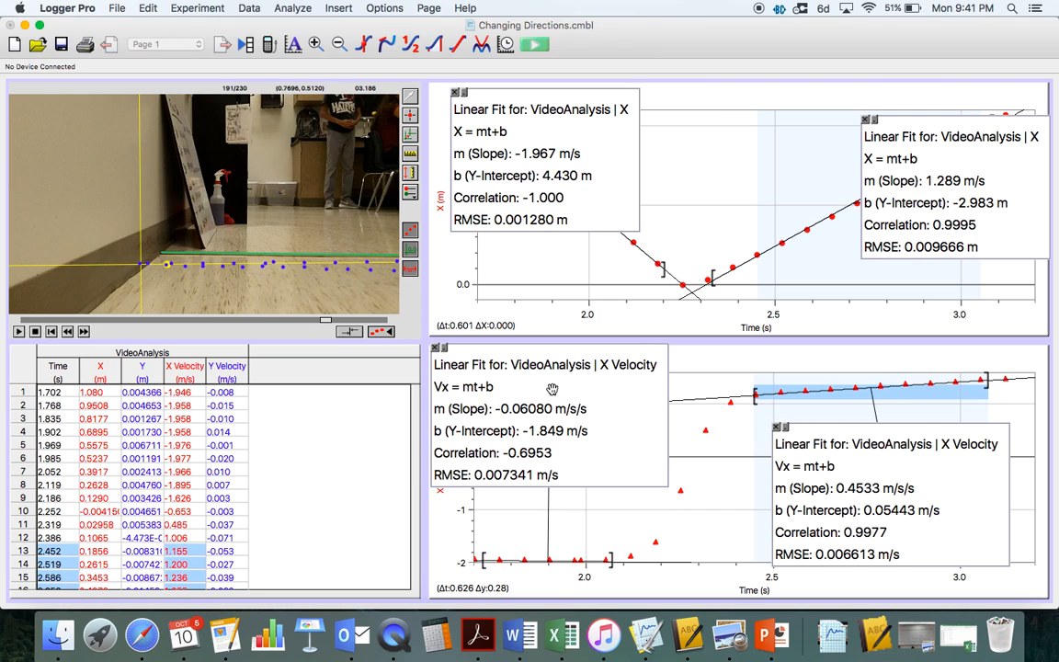